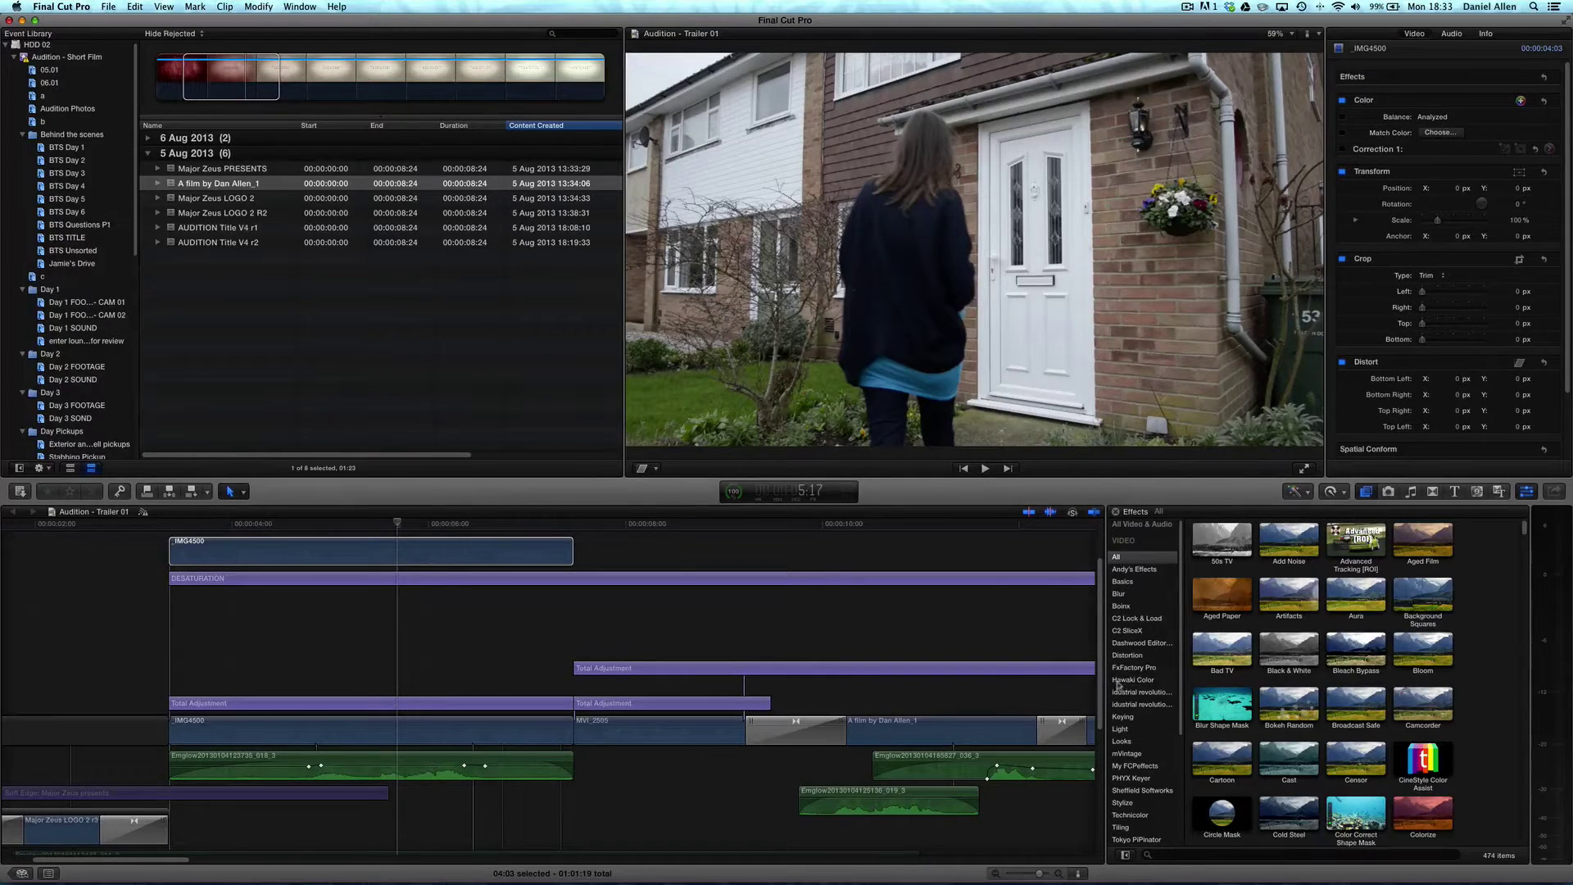
# Apply the Hawaiki Color effect to the upper connected IMG4500 clip and select that clip.
pyautogui.click(1131, 681)
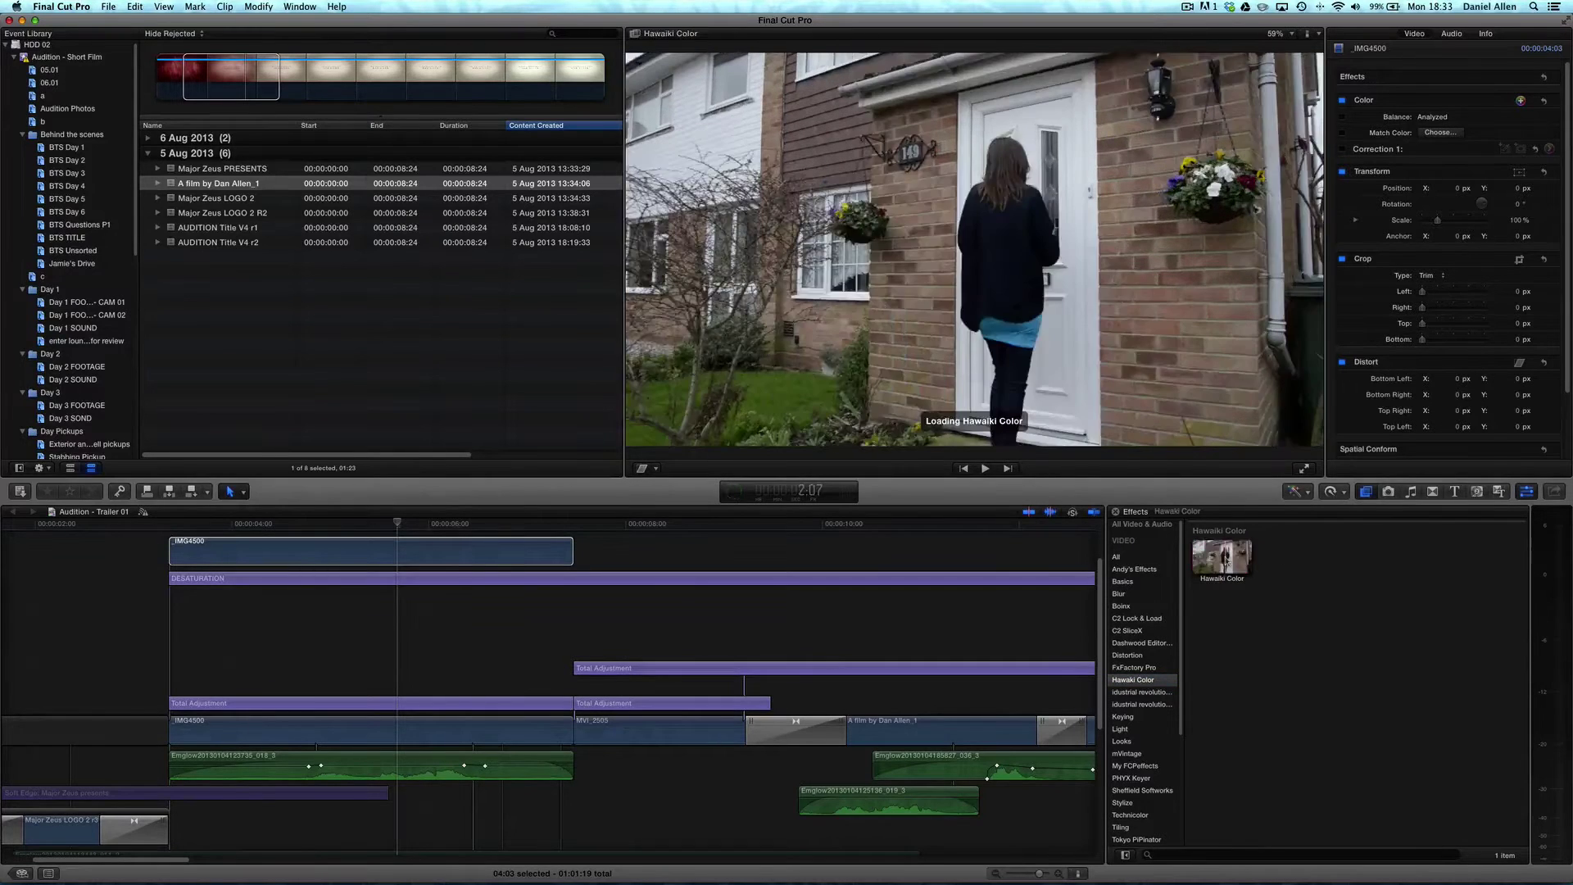
pyautogui.moveTo(1221, 557); pyautogui.dragTo(531, 553)
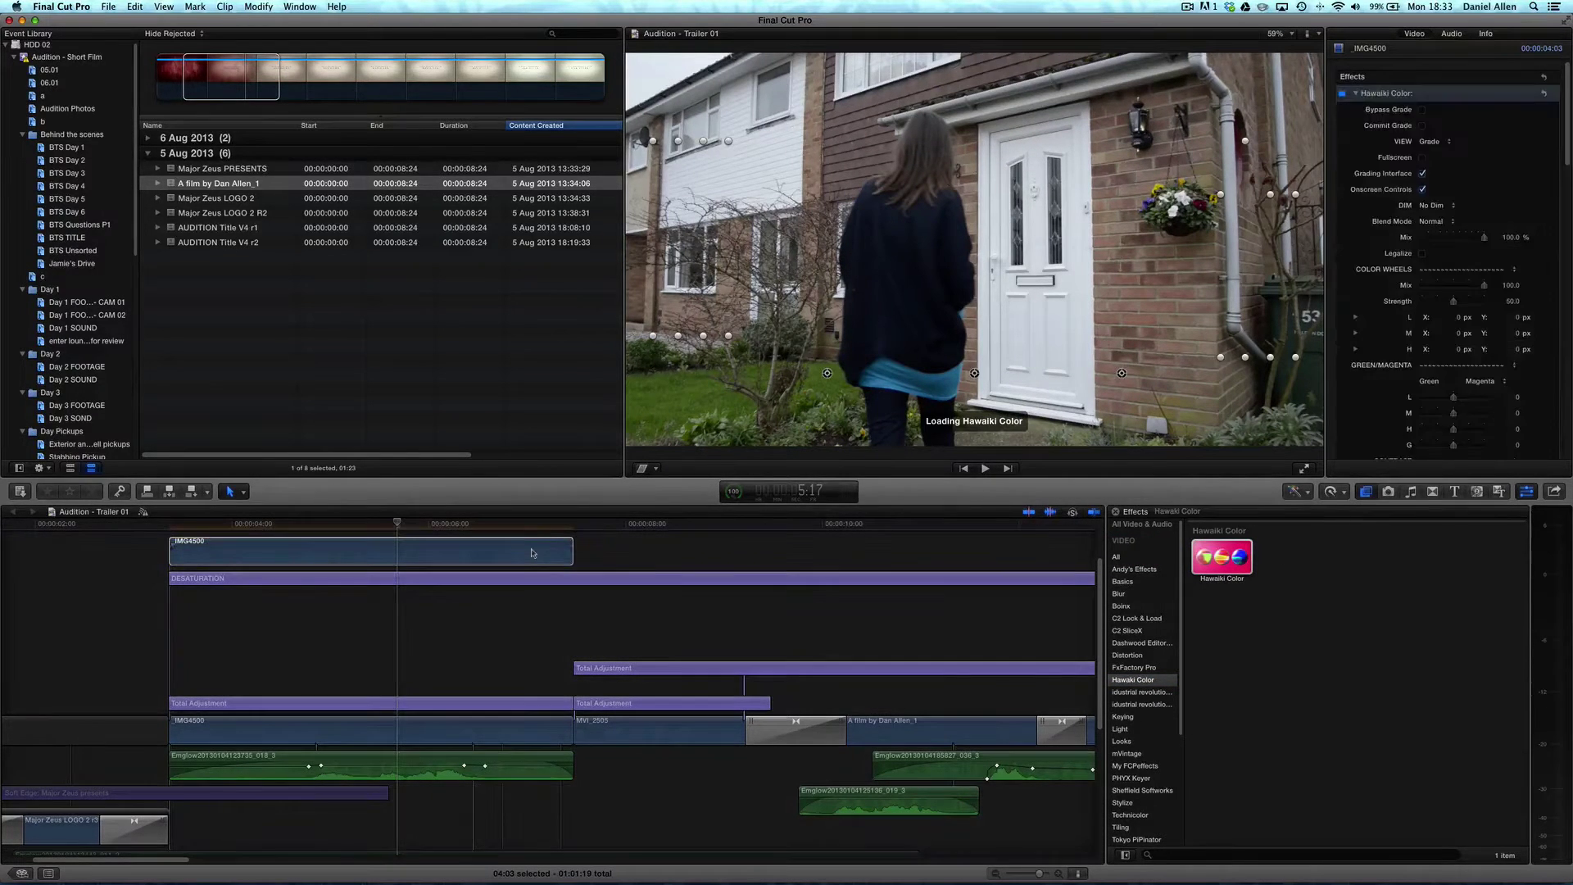
pyautogui.click(532, 554)
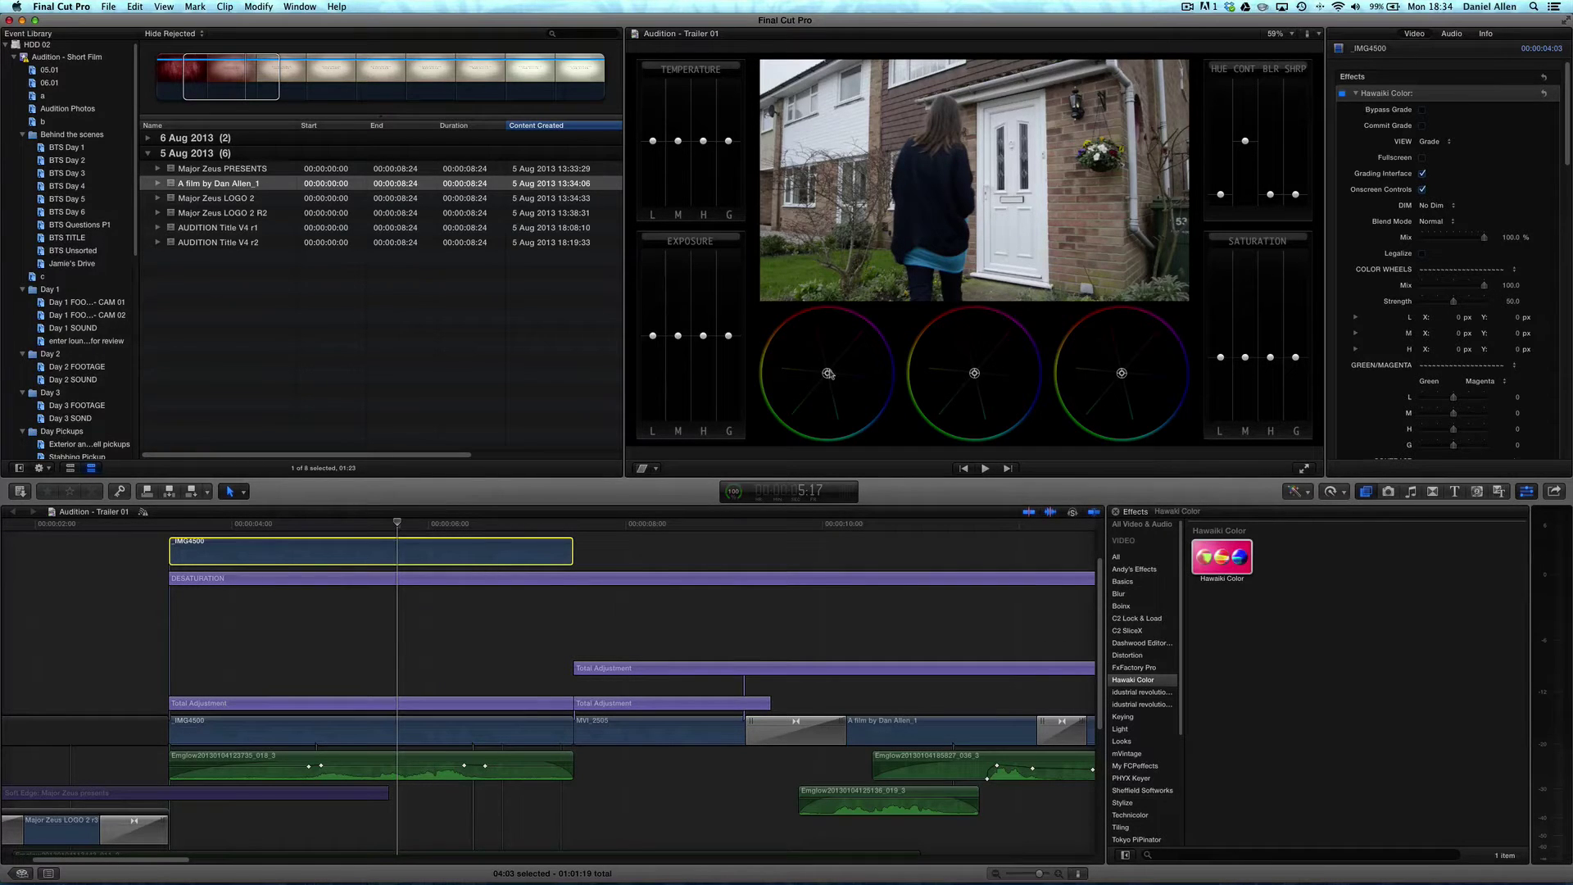
# Push the highlights wheel toward red-orange, the shadows wheel toward blue, and the midtones wheel toward yellow.
pyautogui.click(1121, 377)
pyautogui.moveTo(1098, 338)
pyautogui.mouseDown()
pyautogui.moveTo(1089, 317)
pyautogui.moveTo(1099, 331)
pyautogui.mouseUp()
pyautogui.click(828, 373)
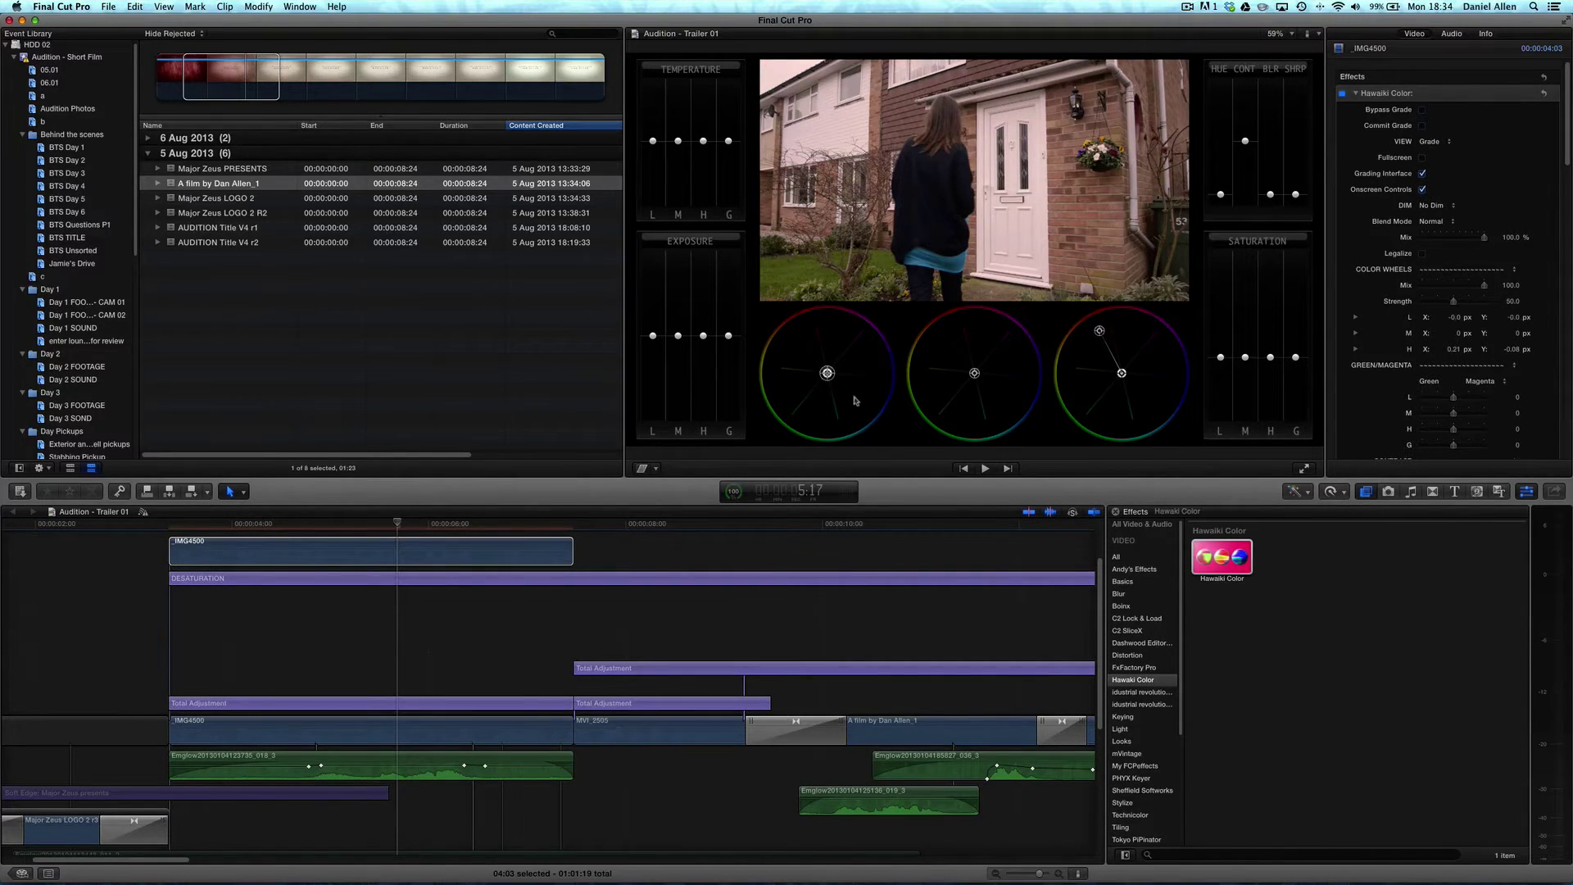
pyautogui.moveTo(857, 401); pyautogui.dragTo(866, 404)
pyautogui.click(975, 372)
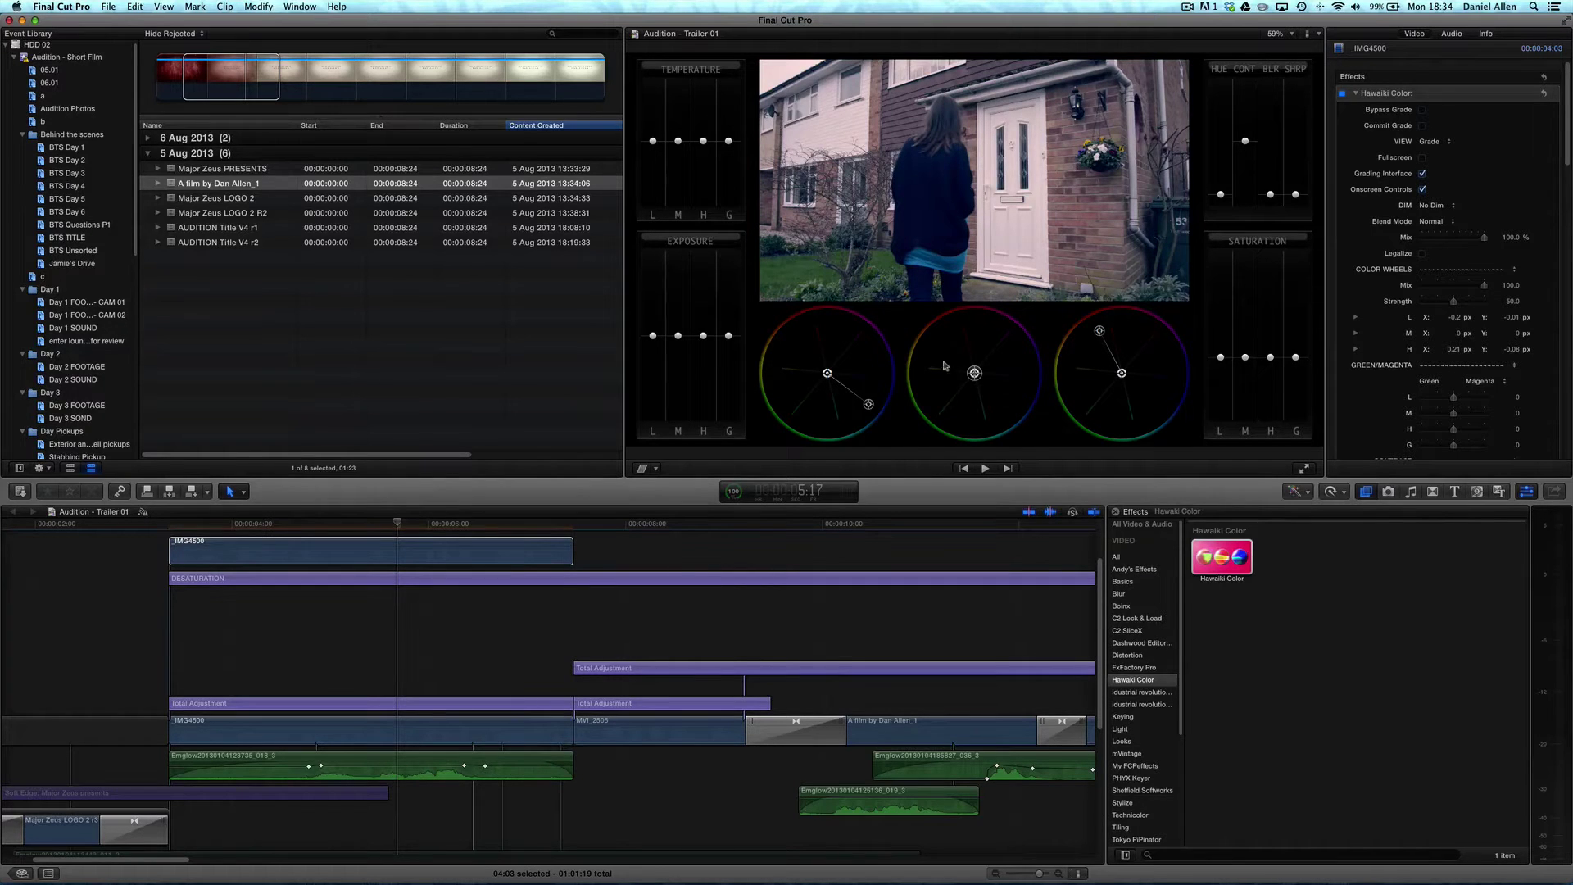
pyautogui.moveTo(928, 362); pyautogui.dragTo(926, 360)
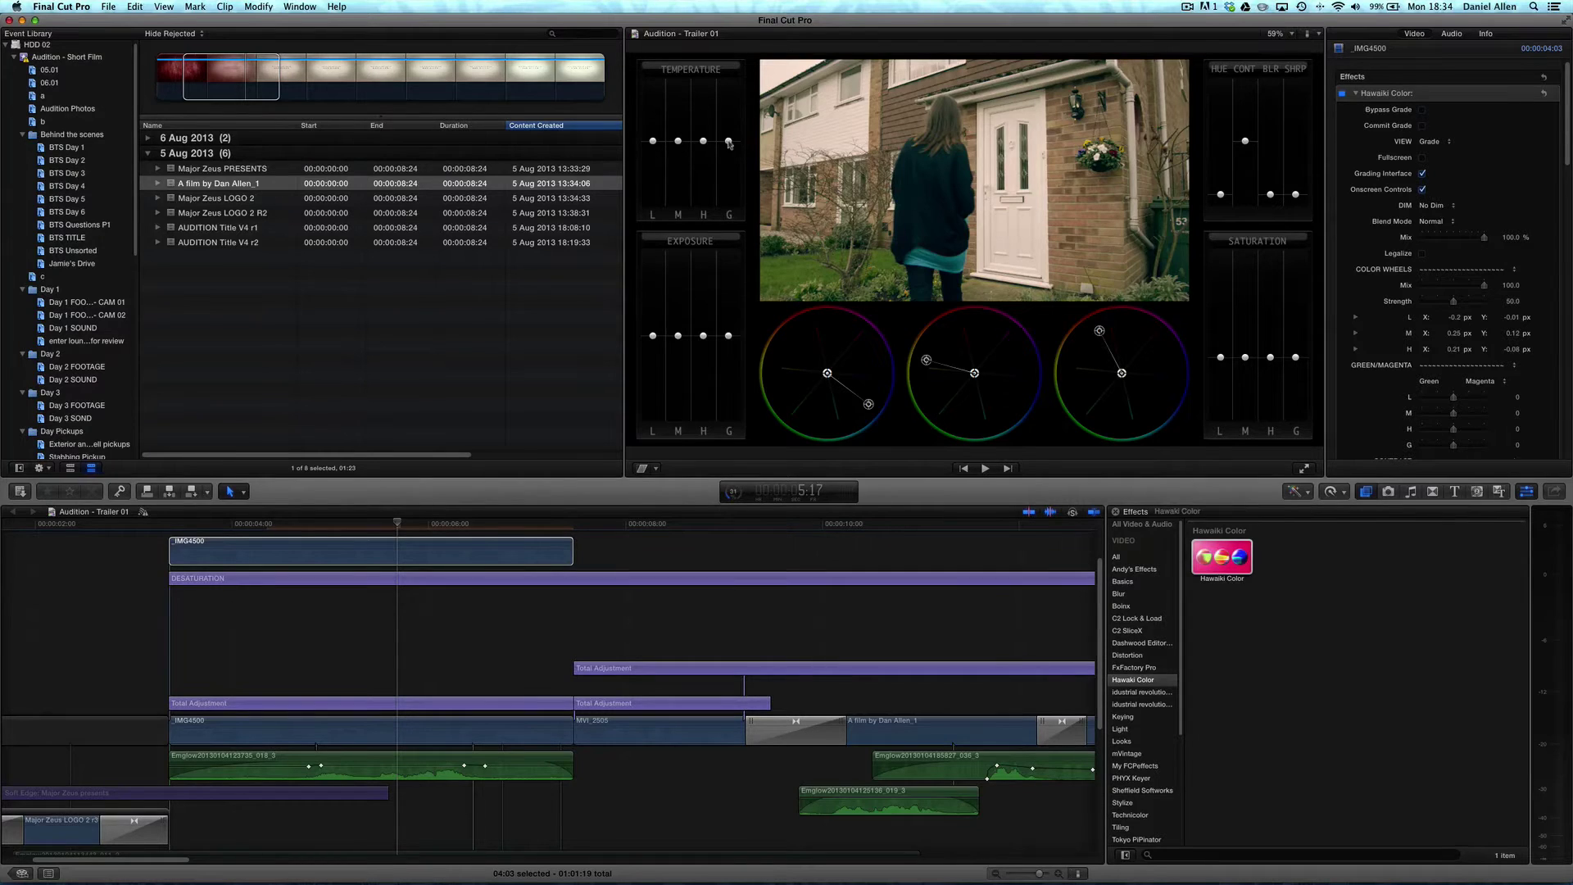
# Try a warm global temperature, and settle on a strongly cool blue setting instead.
pyautogui.moveTo(729, 141); pyautogui.dragTo(729, 94)
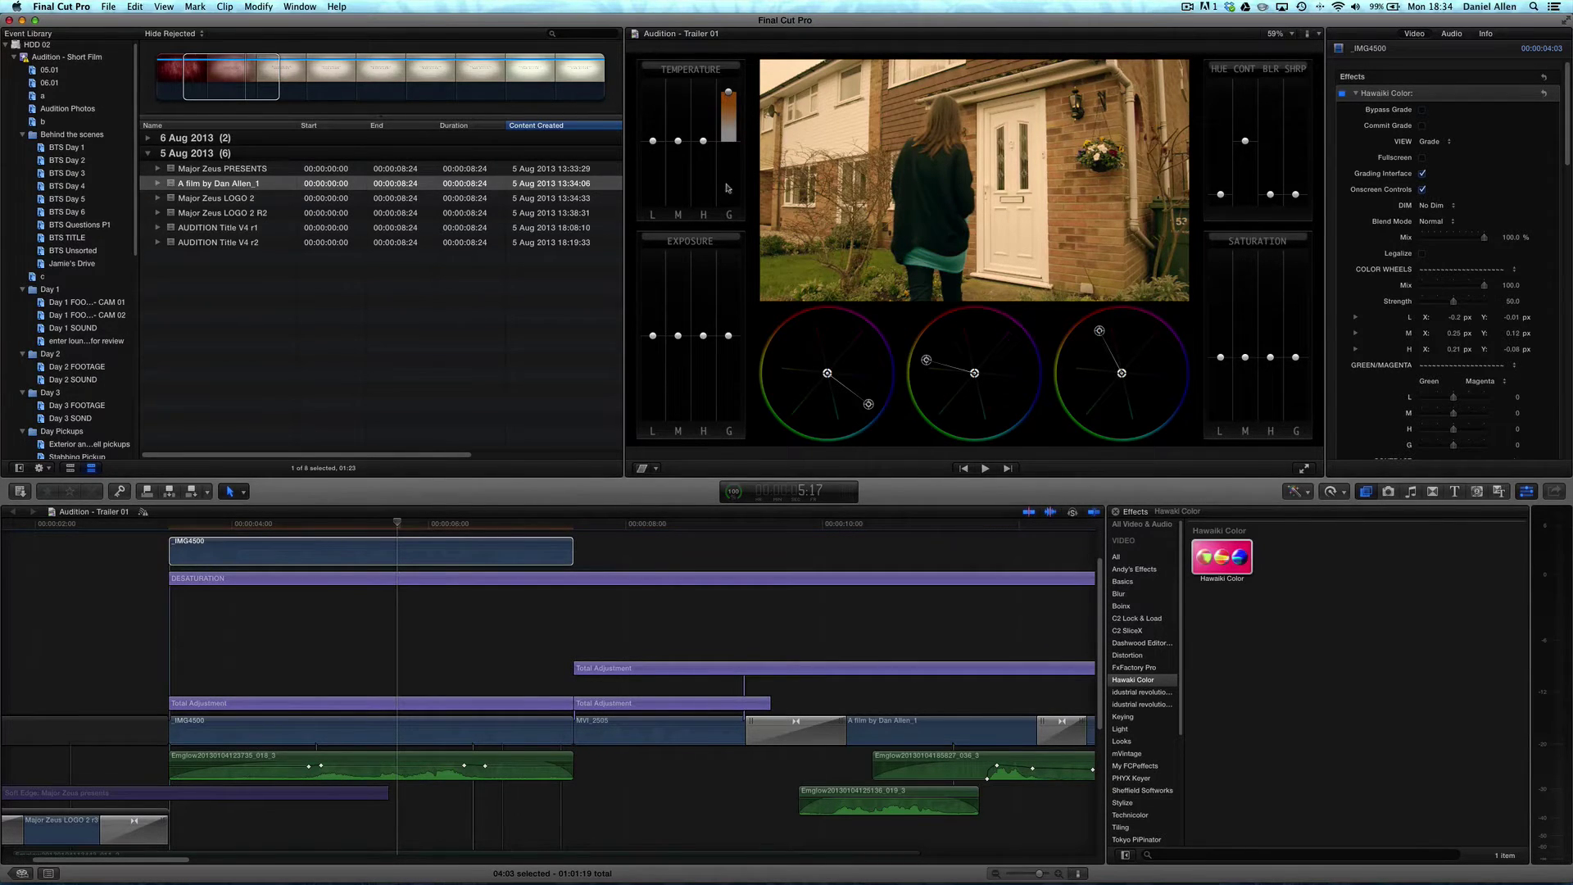
pyautogui.moveTo(728, 187); pyautogui.dragTo(729, 185)
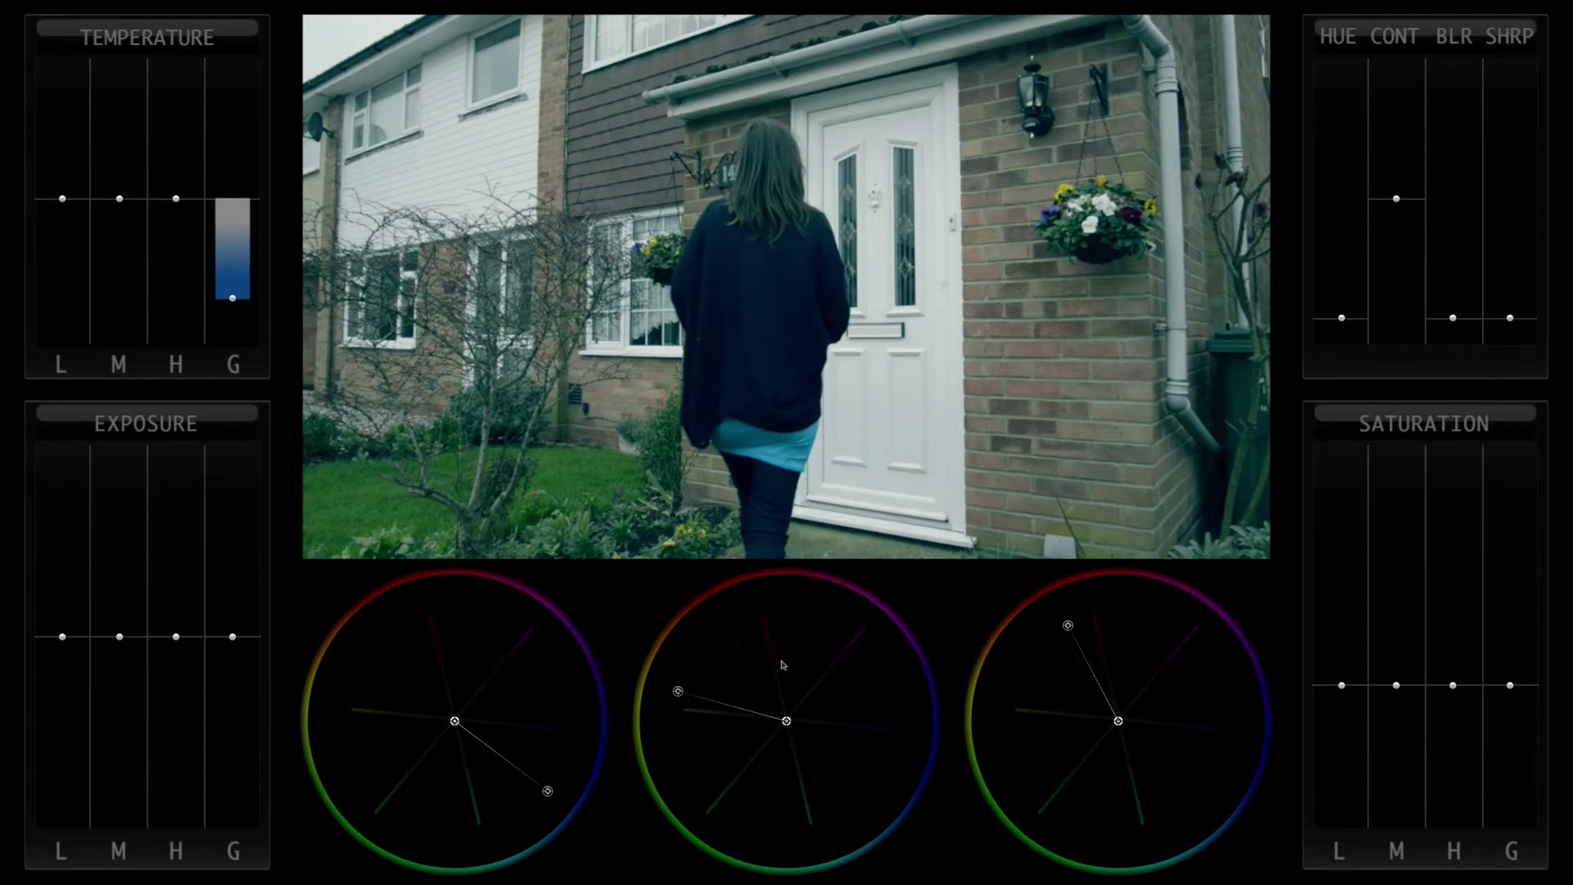
# Pull the midtones wheel back near its centre with a slight magenta offset, and lower the contrast.
pyautogui.click(678, 690)
pyautogui.click(801, 700)
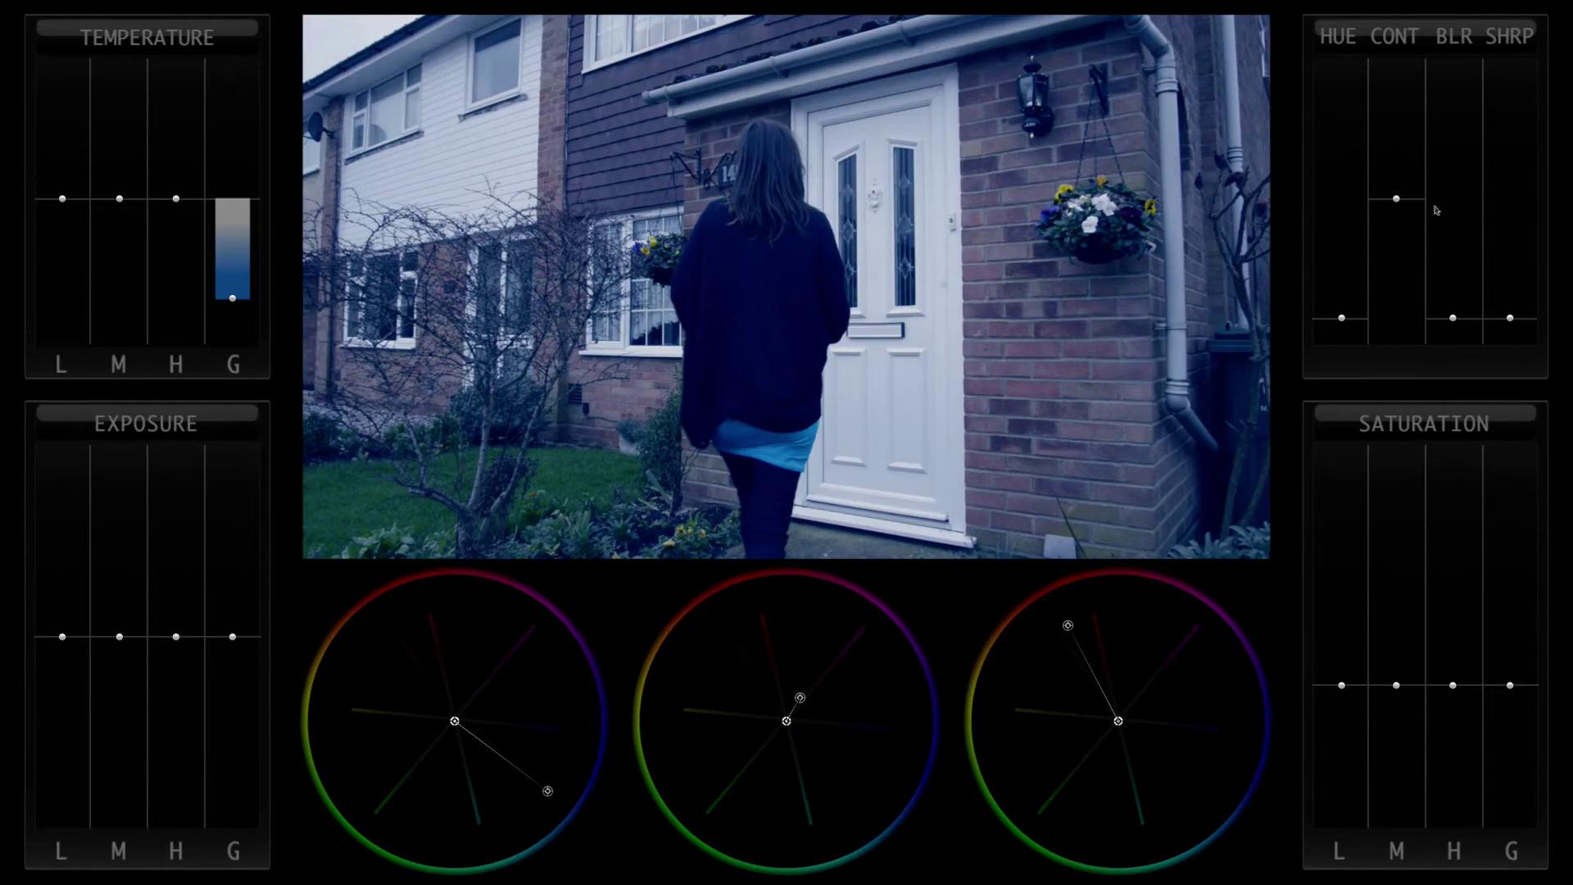
pyautogui.click(1400, 261)
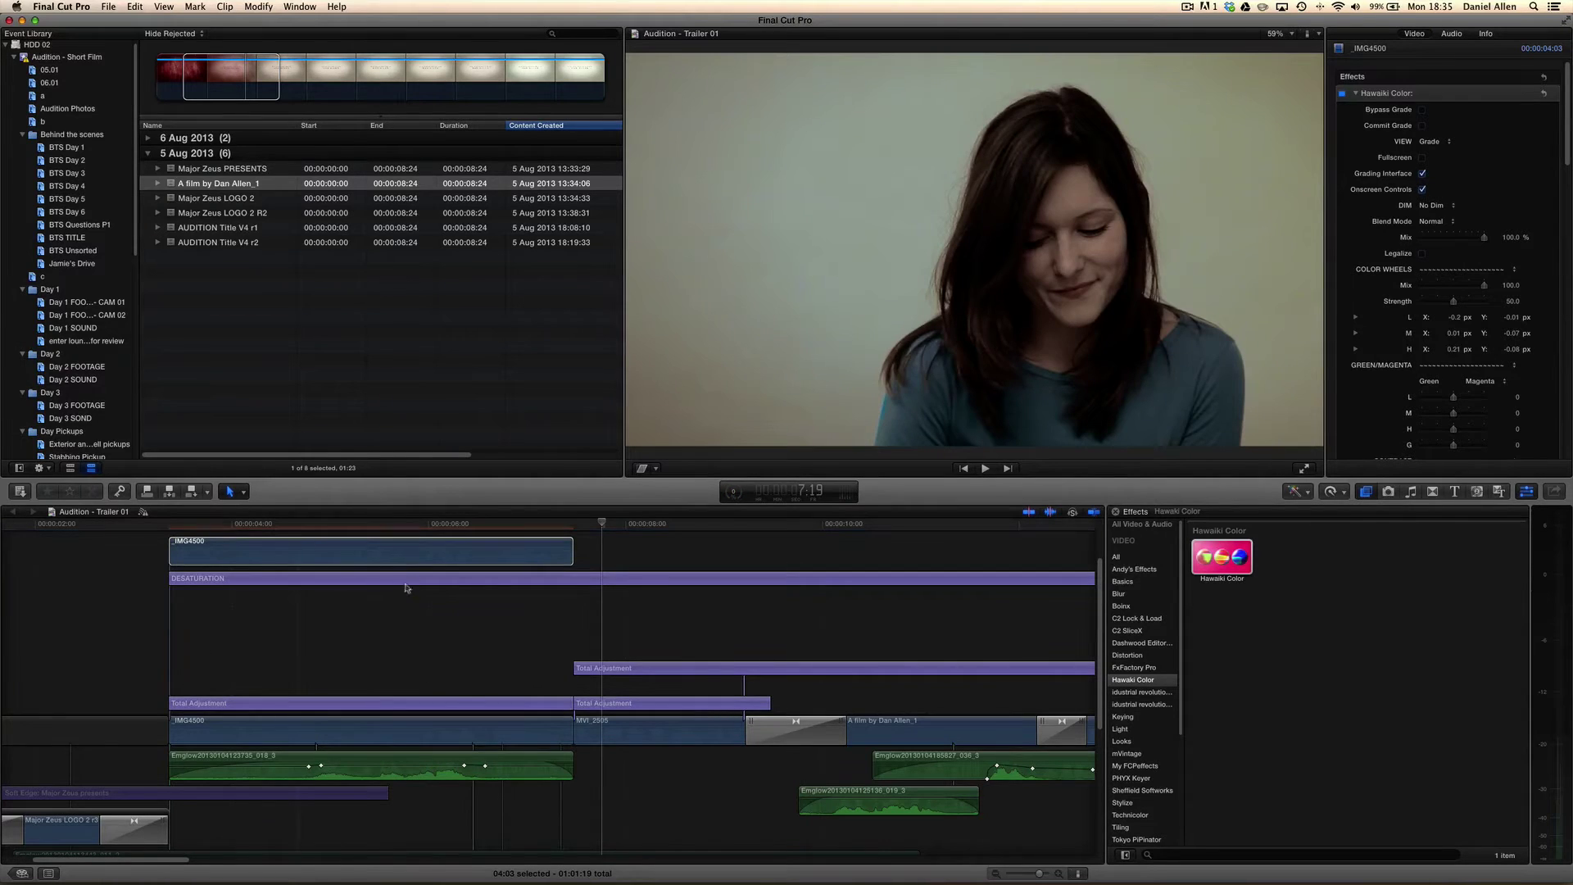
# Return to the graded IMG4500 clip and preview its Bypass Grade, Commit Grade and Fullscreen options, leaving them all off.
pyautogui.click(422, 551)
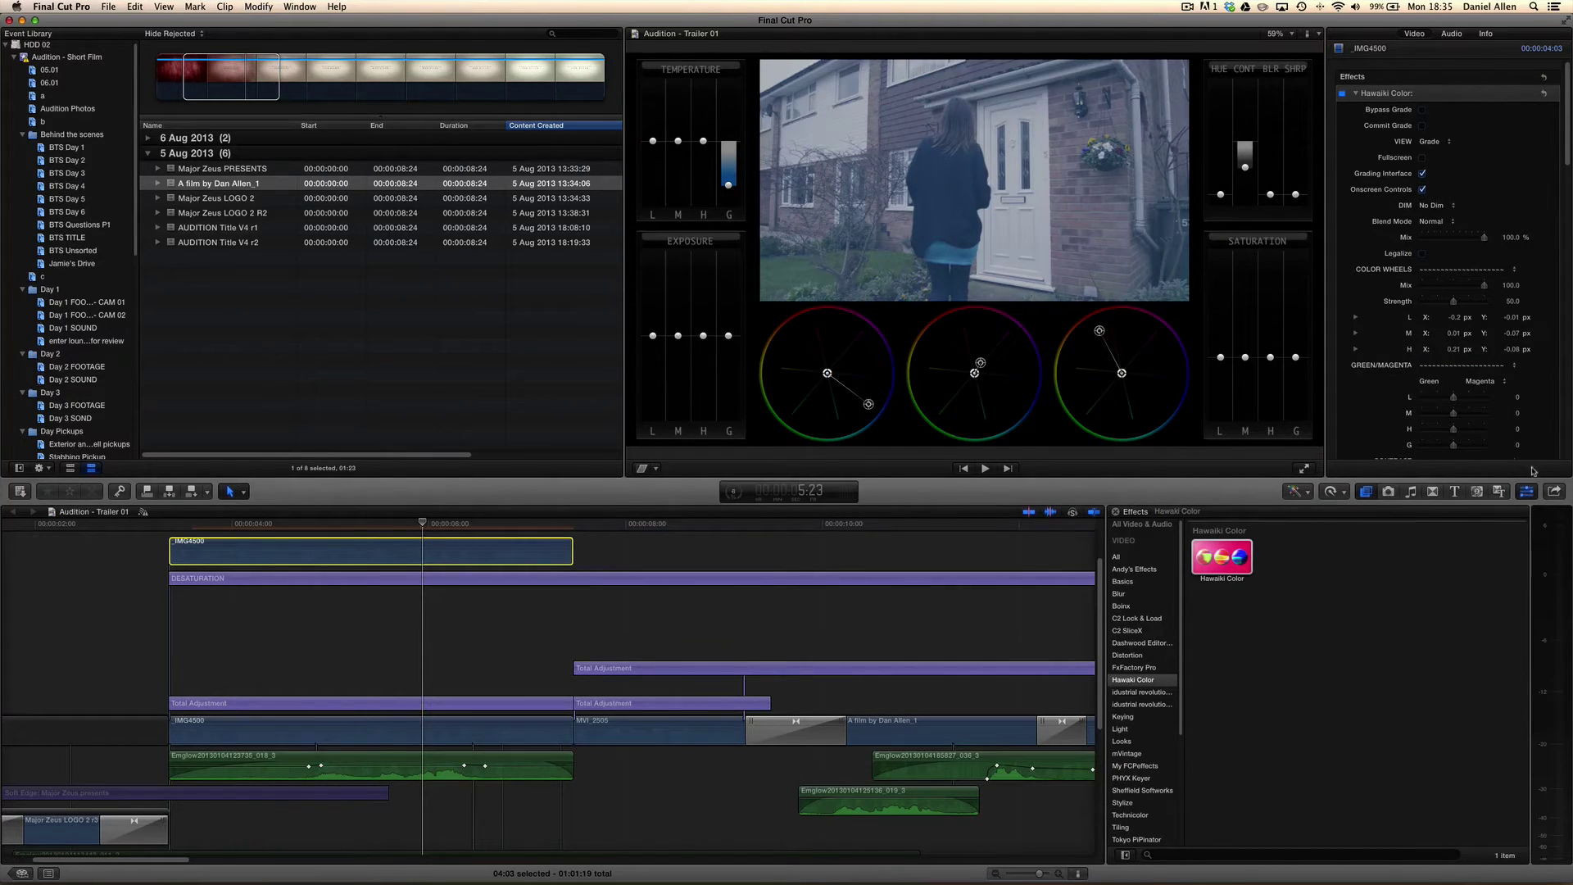
pyautogui.click(1423, 110)
pyautogui.click(1423, 110)
pyautogui.click(1423, 126)
pyautogui.click(1423, 158)
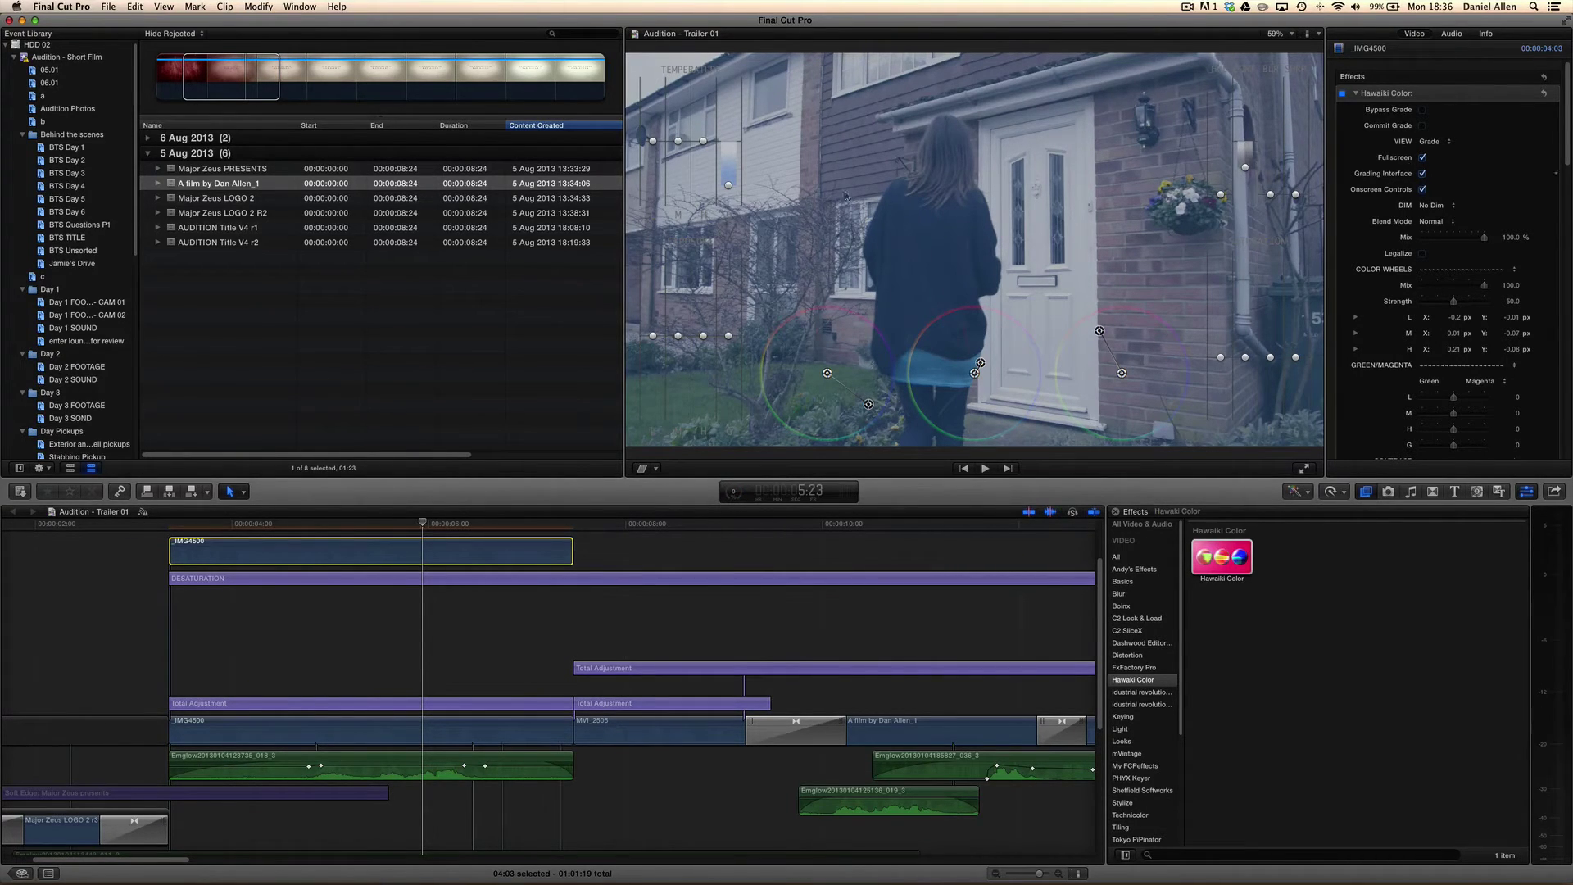
pyautogui.click(1423, 156)
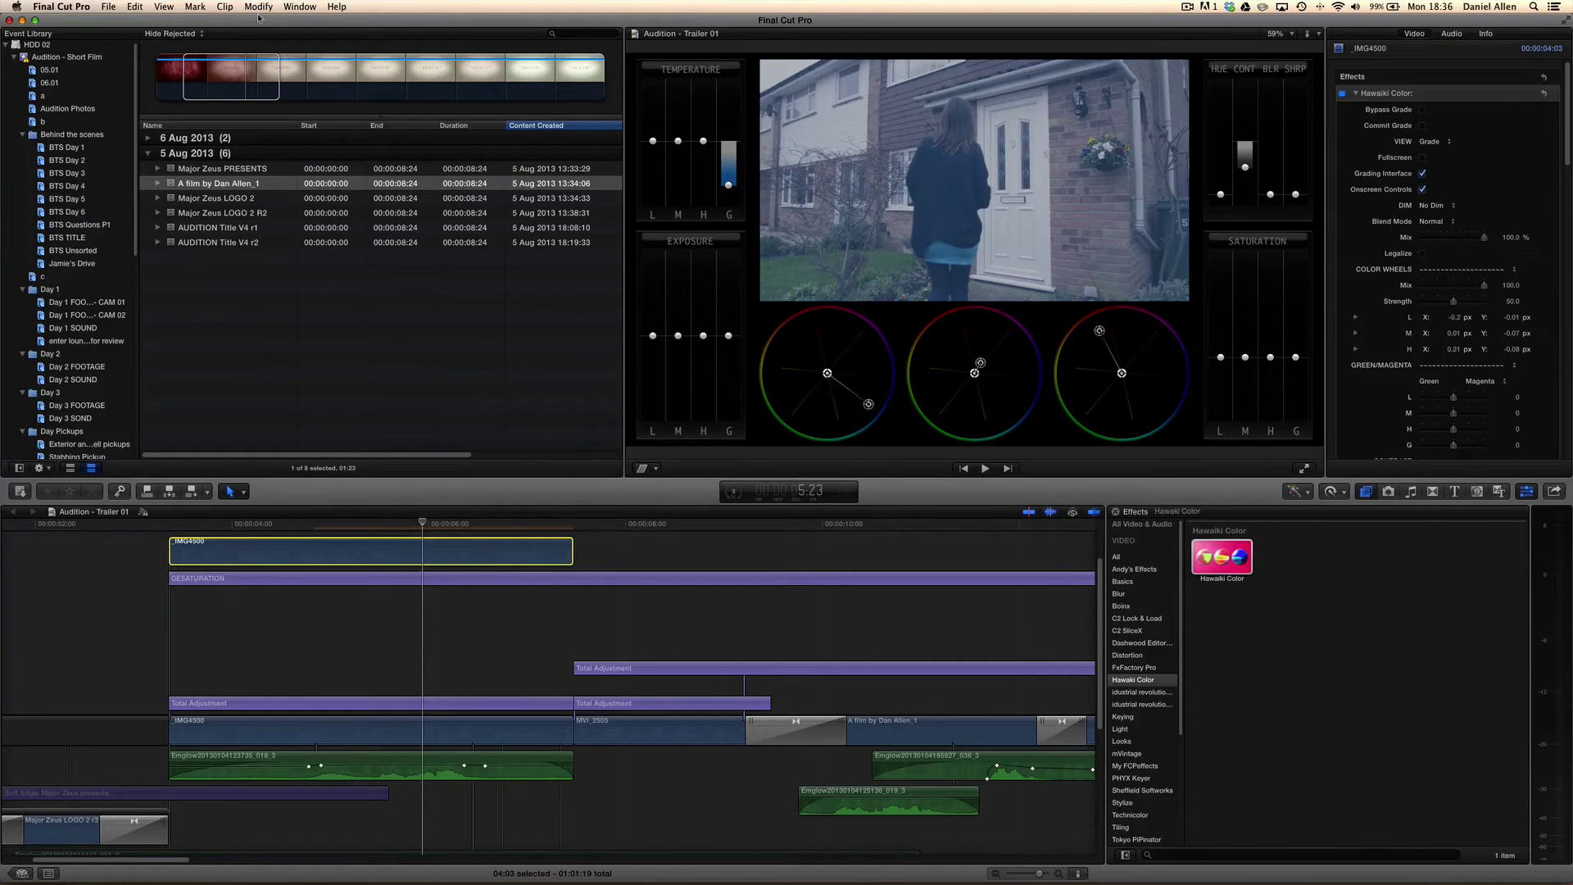
pyautogui.click(300, 6)
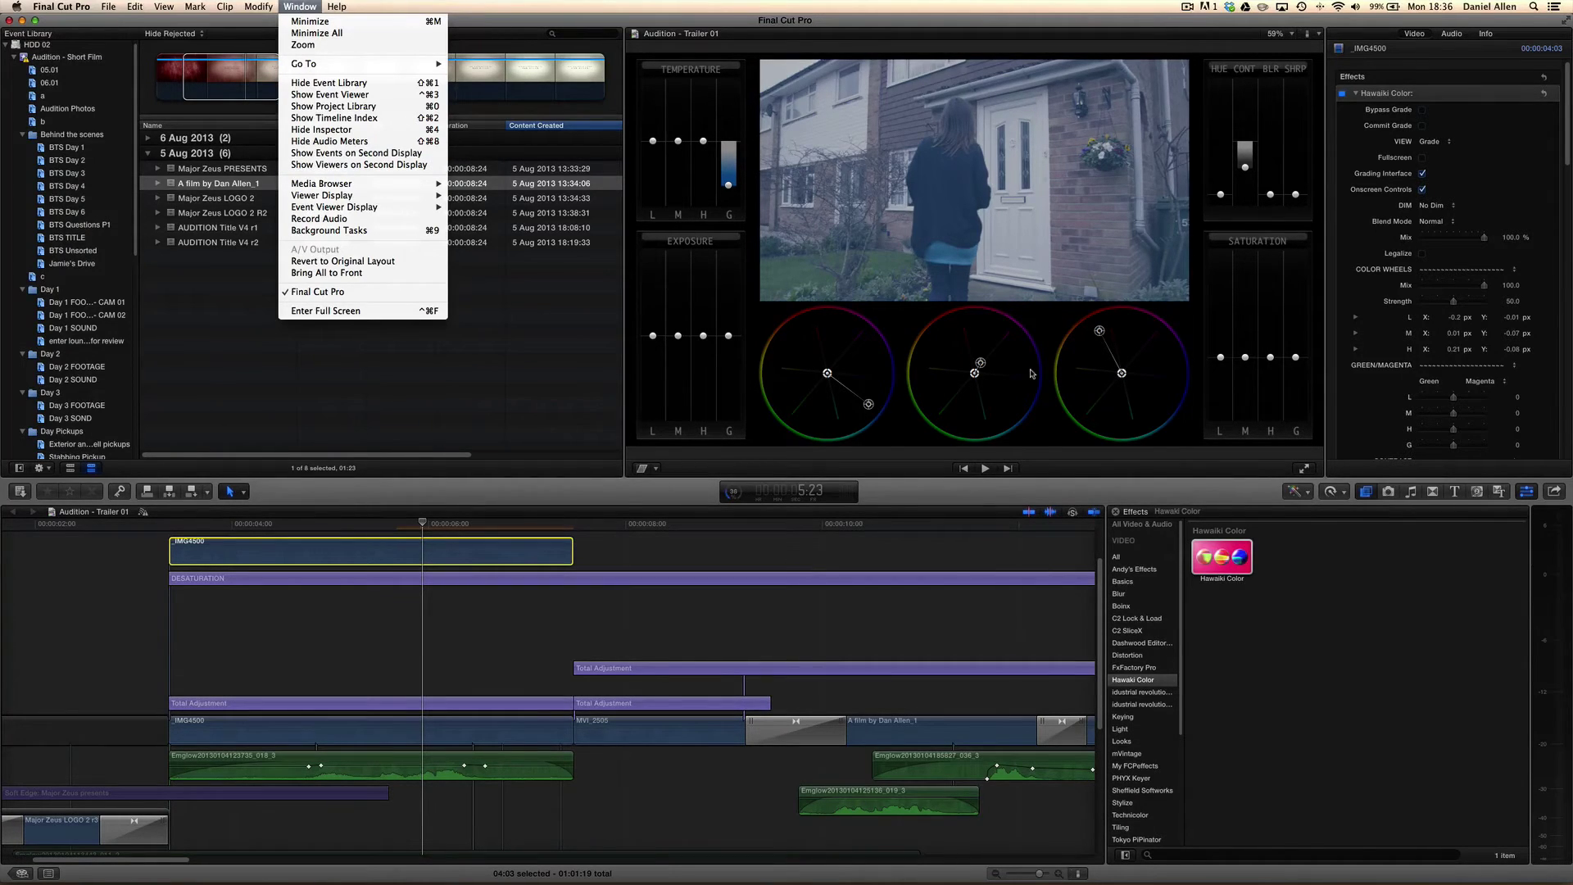
pyautogui.click(1470, 332)
# Reduce the effect's overall Mix to about 65% and the color wheels' Strength to about 29.
pyautogui.scroll(-5, 1450, 262)
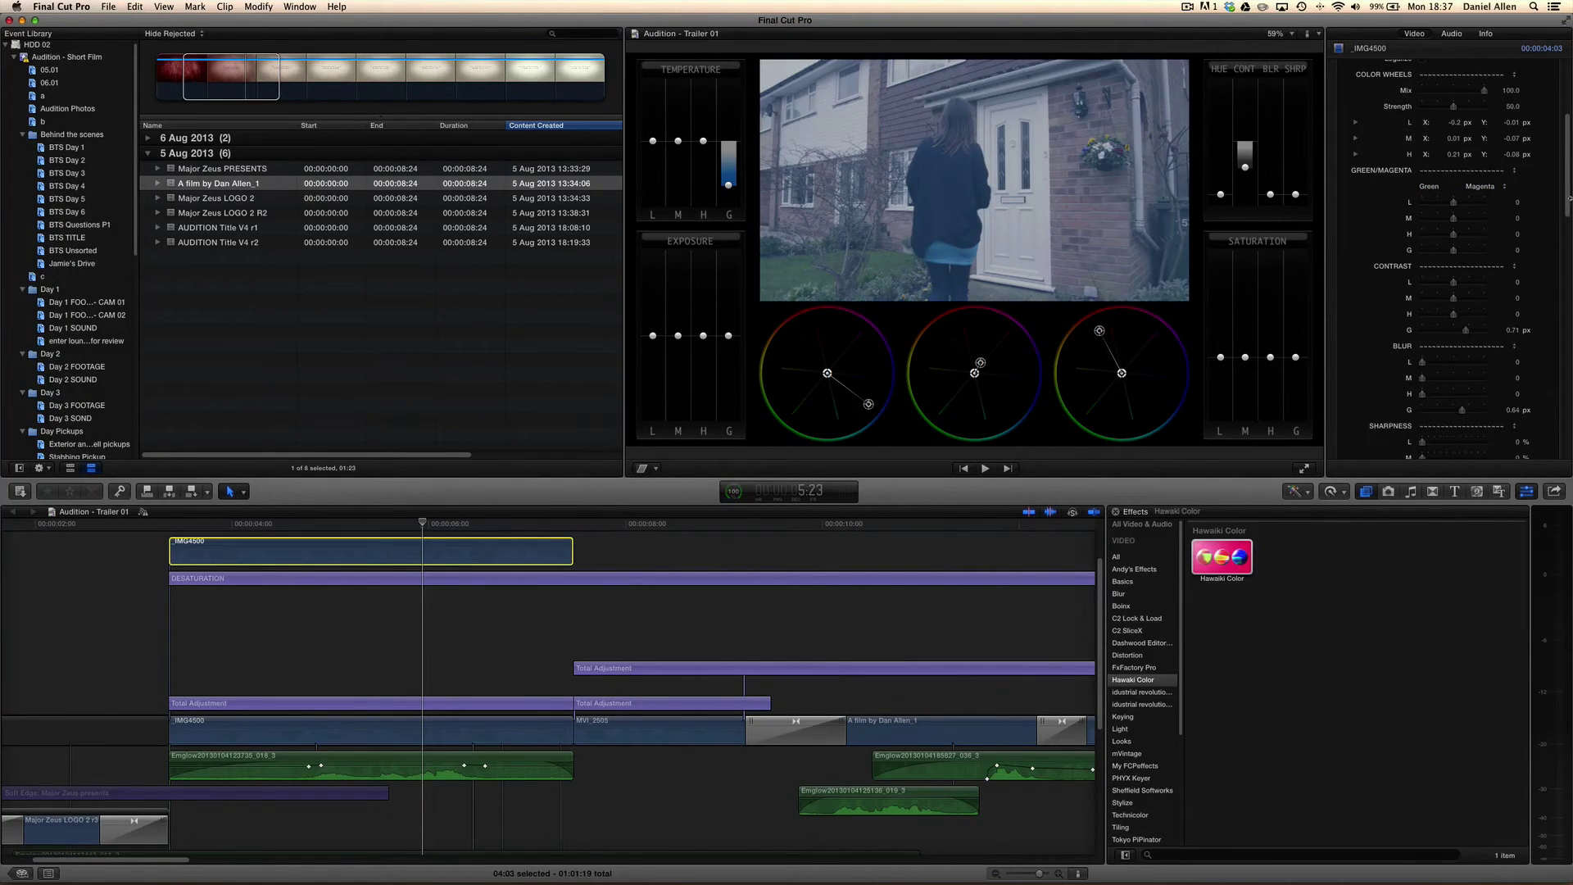
pyautogui.scroll(-2, 1367, 232)
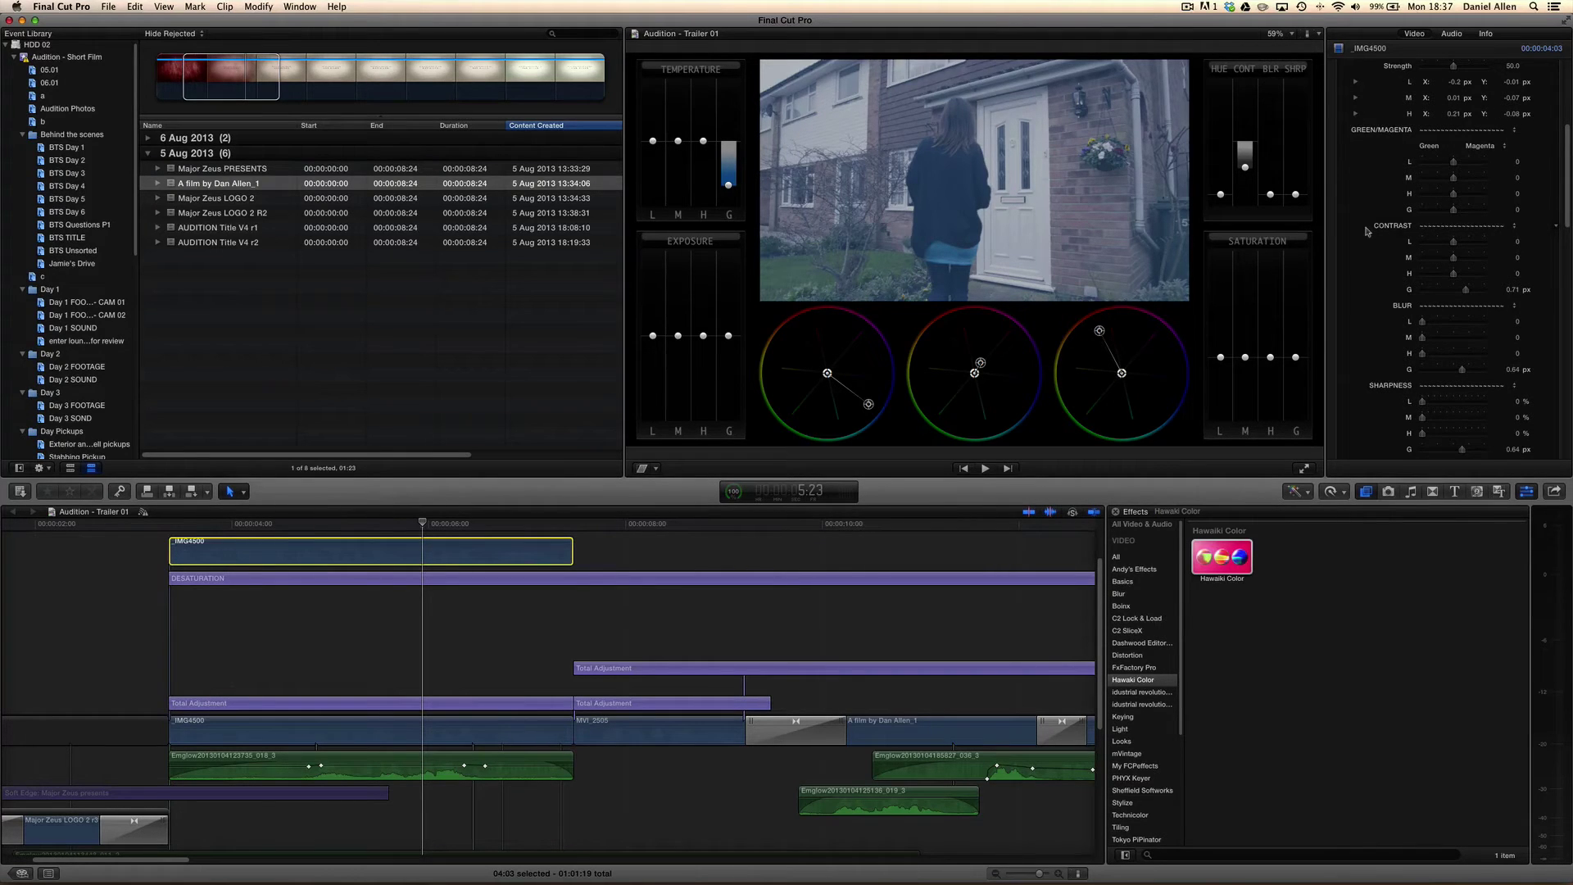
pyautogui.scroll(2, 1365, 232)
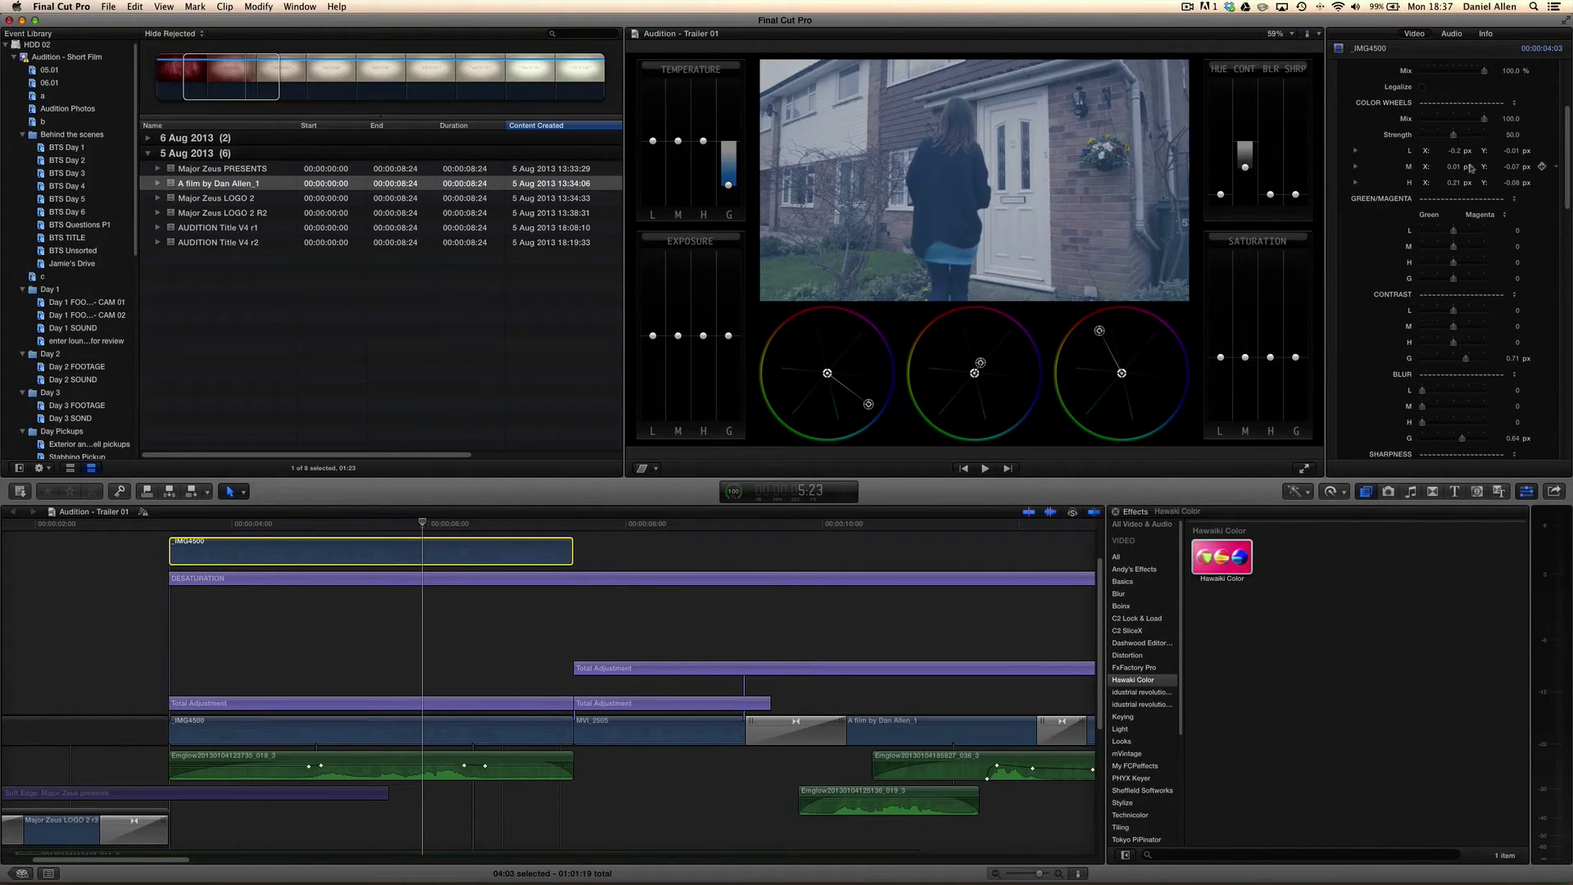
pyautogui.scroll(4, 1502, 157)
pyautogui.moveTo(1481, 241)
pyautogui.mouseDown()
pyautogui.moveTo(1408, 235)
pyautogui.moveTo(1460, 236)
pyautogui.mouseUp()
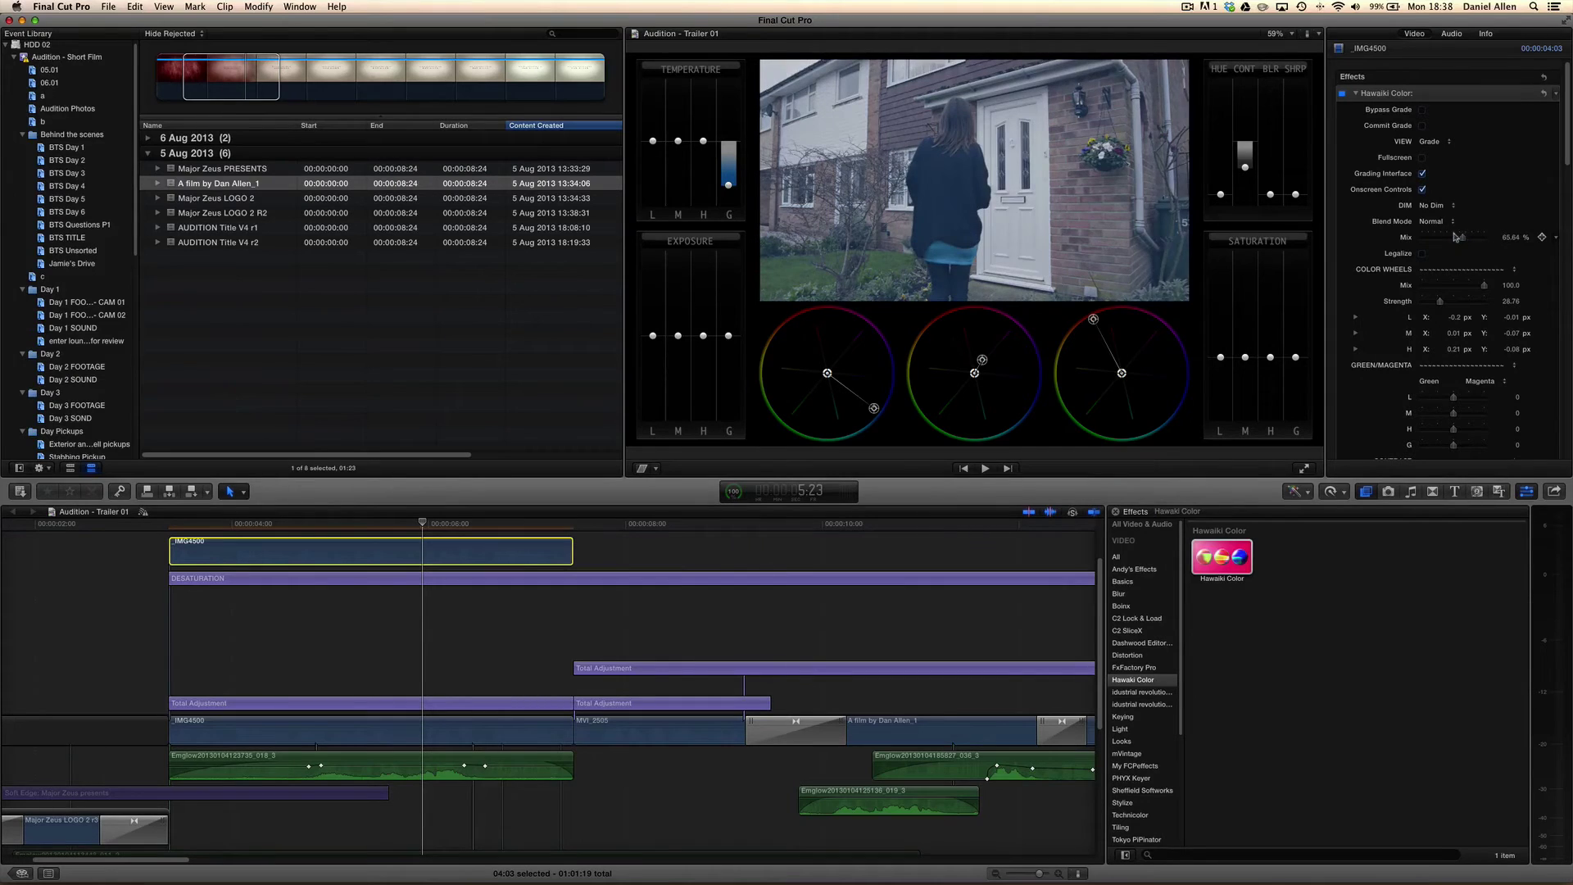
# Try the Panels Dim option for the grading interface, and set DIM to Color Wheels Dim instead.
pyautogui.click(1436, 205)
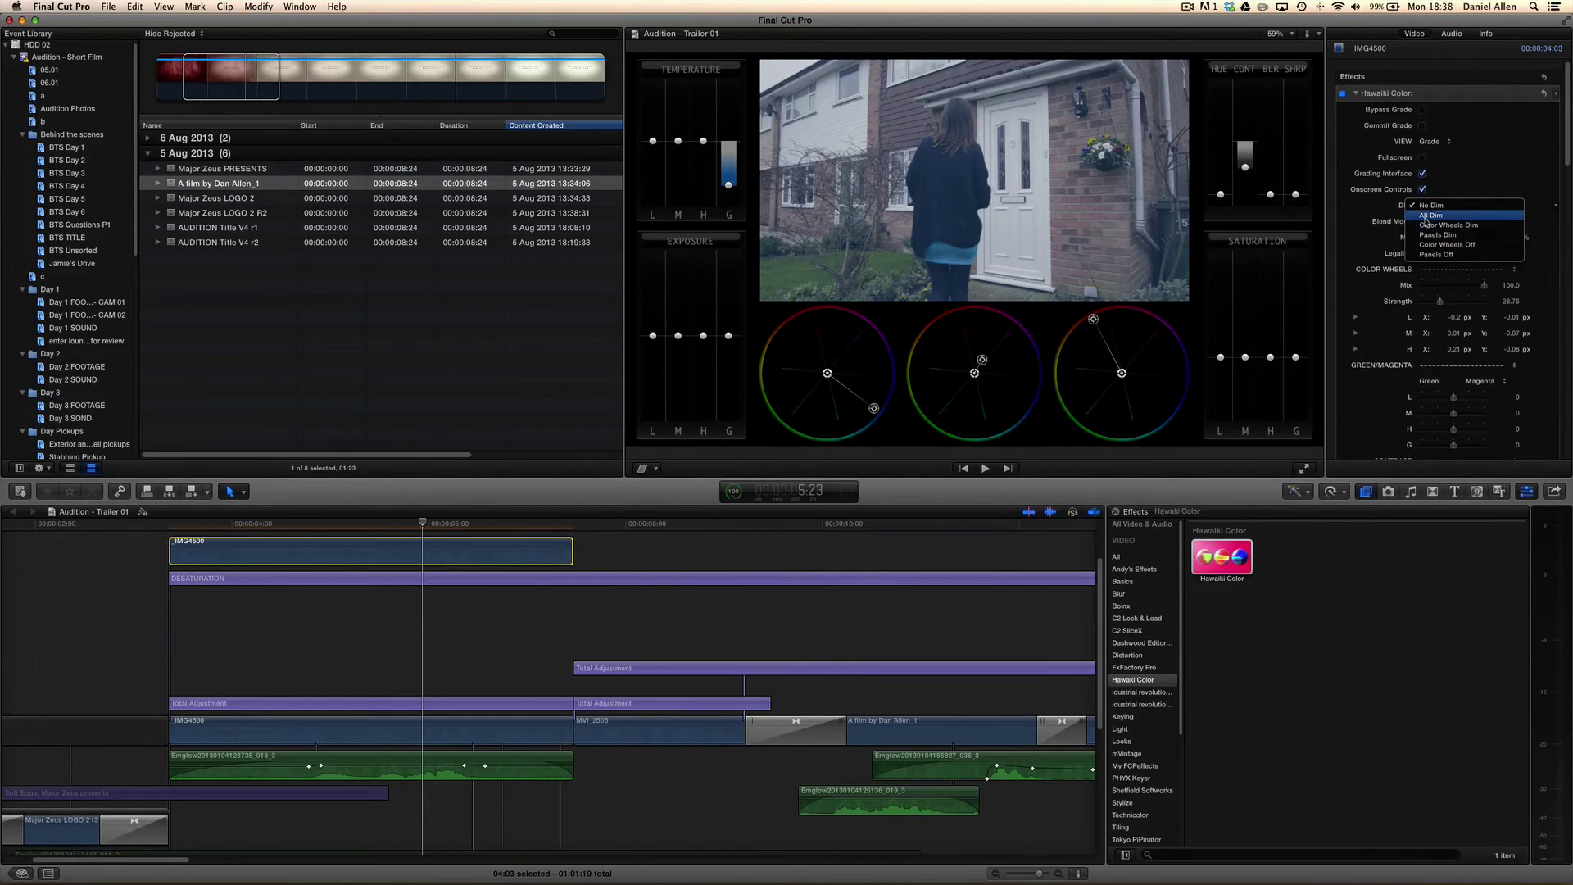
pyautogui.click(1446, 235)
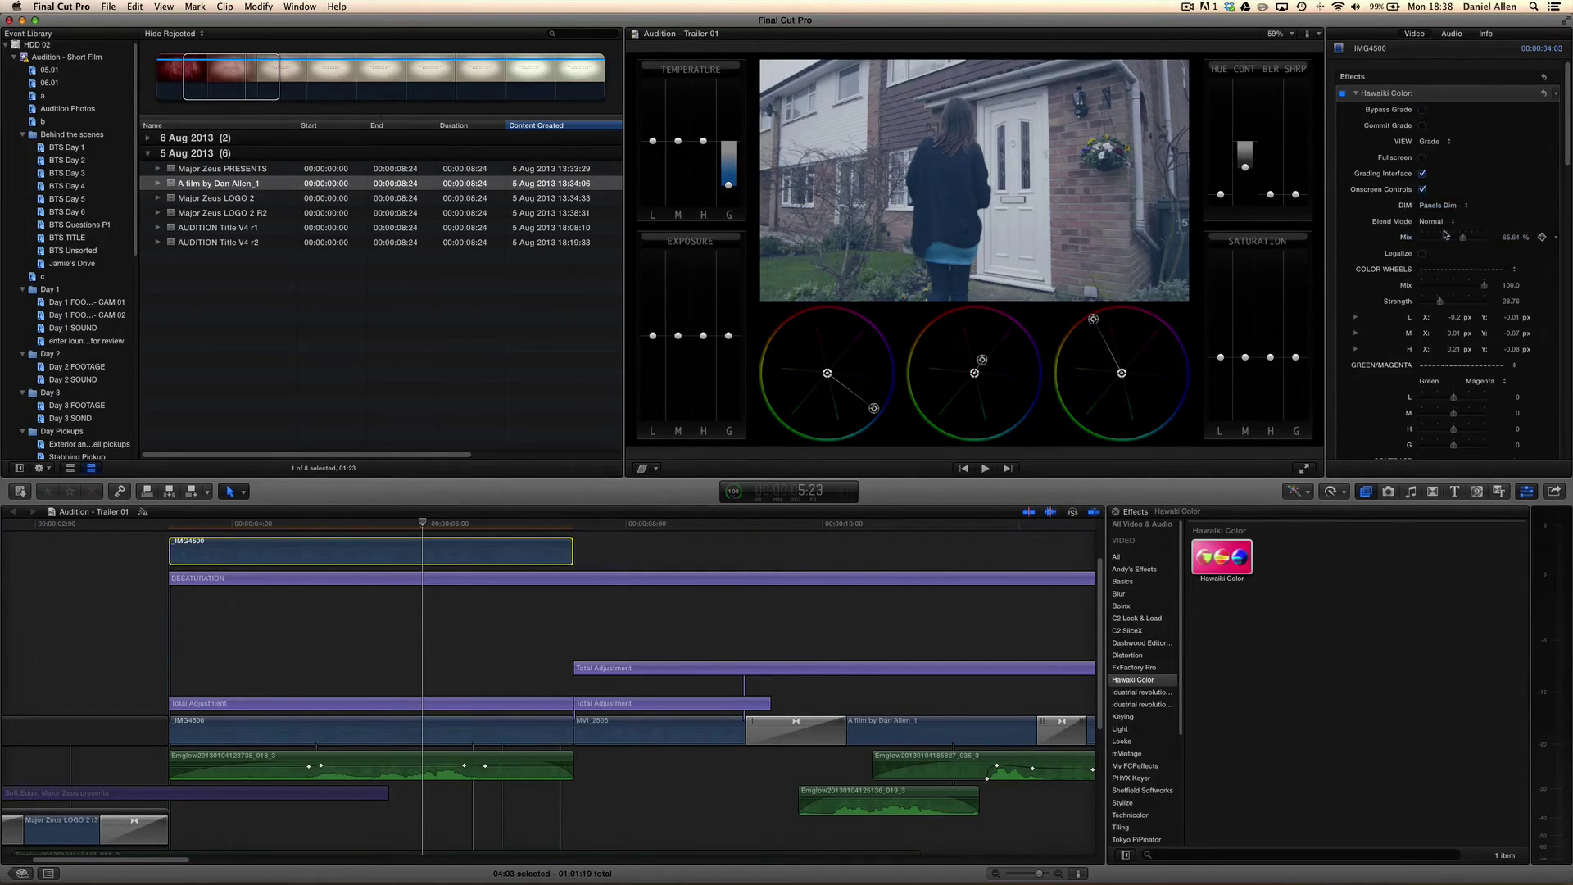
pyautogui.click(1453, 205)
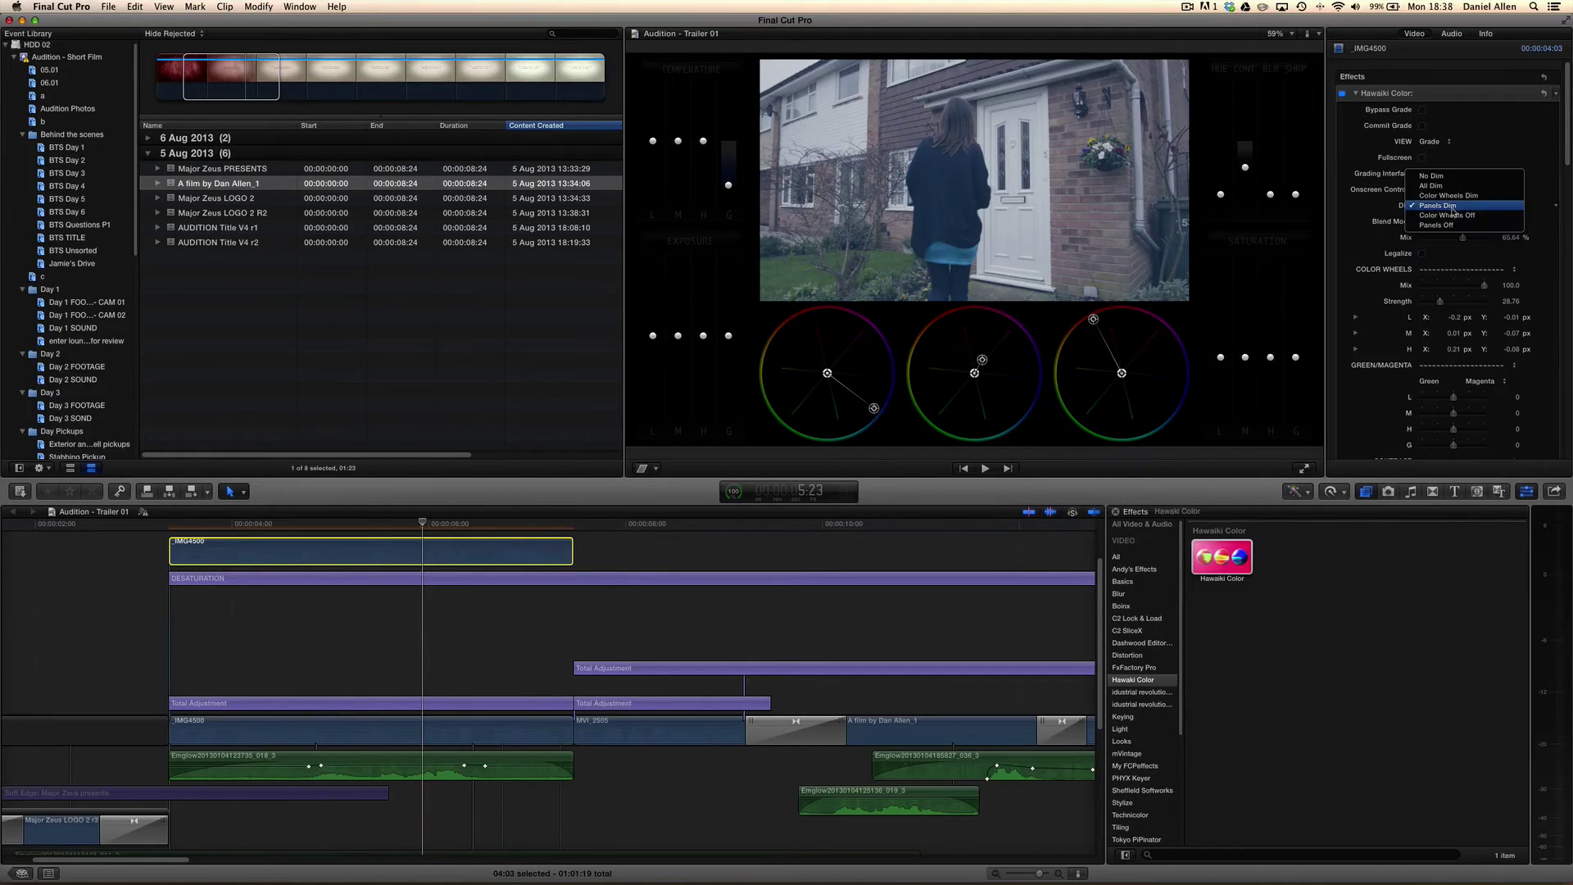
pyautogui.click(1455, 196)
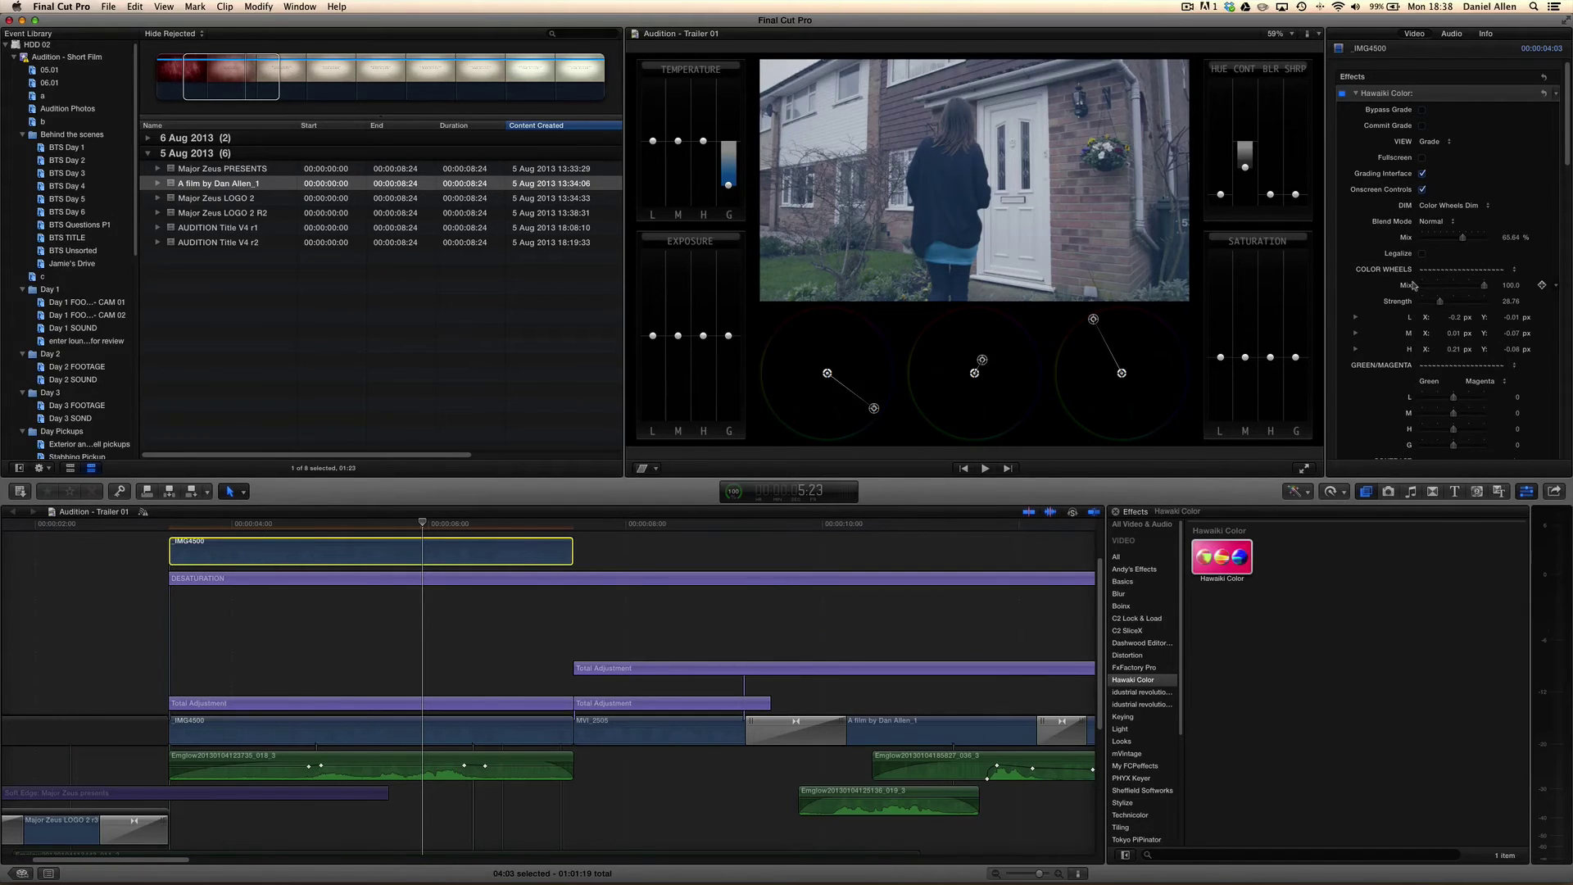
# Switch the effect's VIEW to the vertical Split to compare the source with the grade.
pyautogui.click(1430, 140)
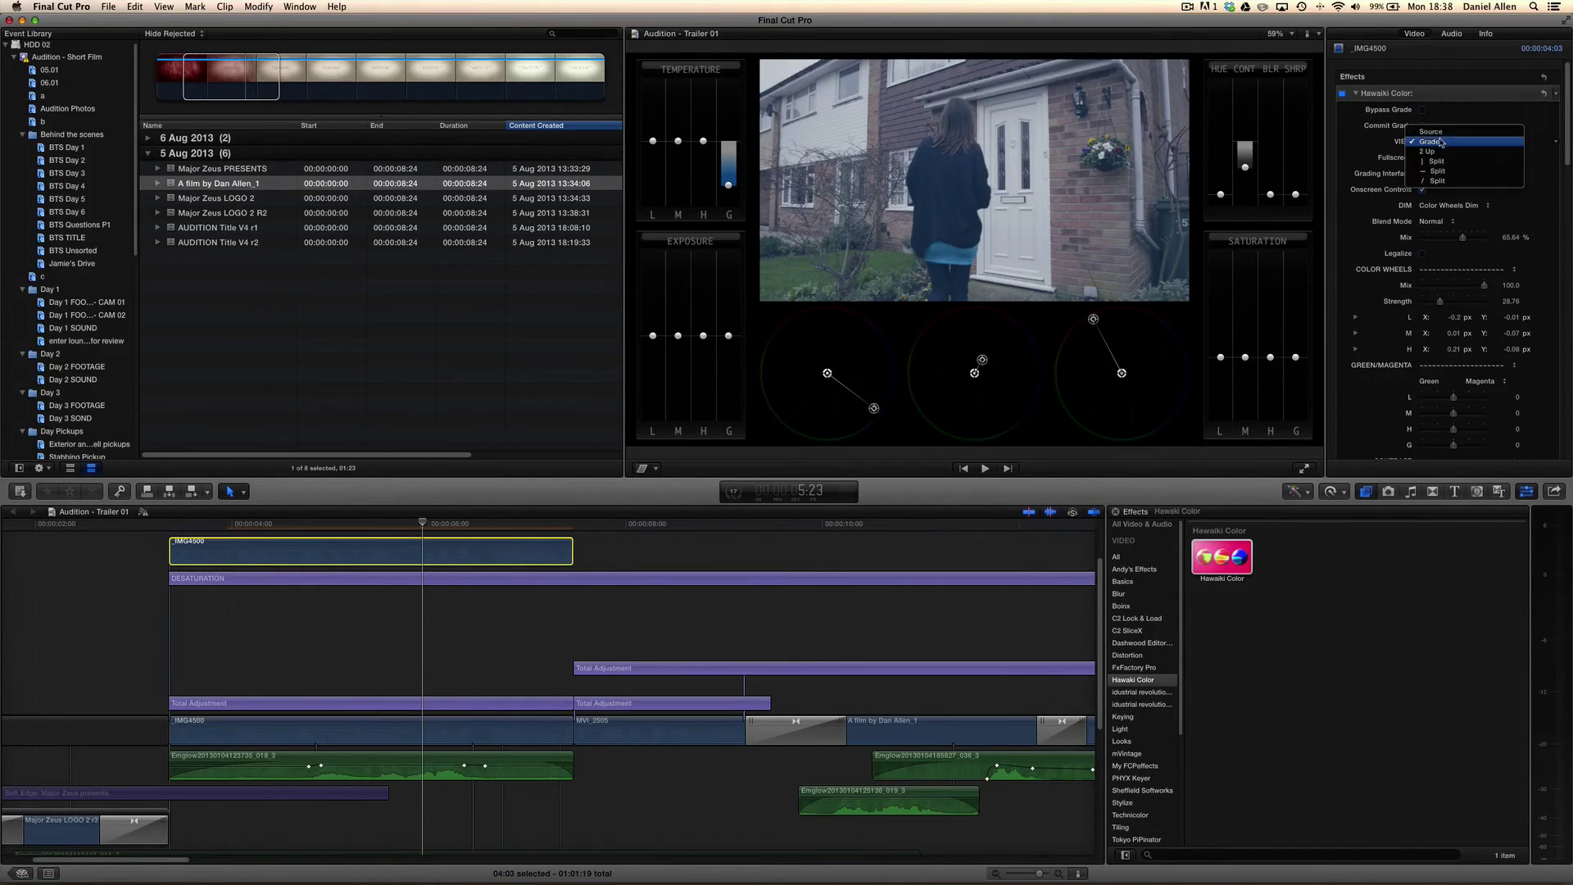
pyautogui.click(1463, 161)
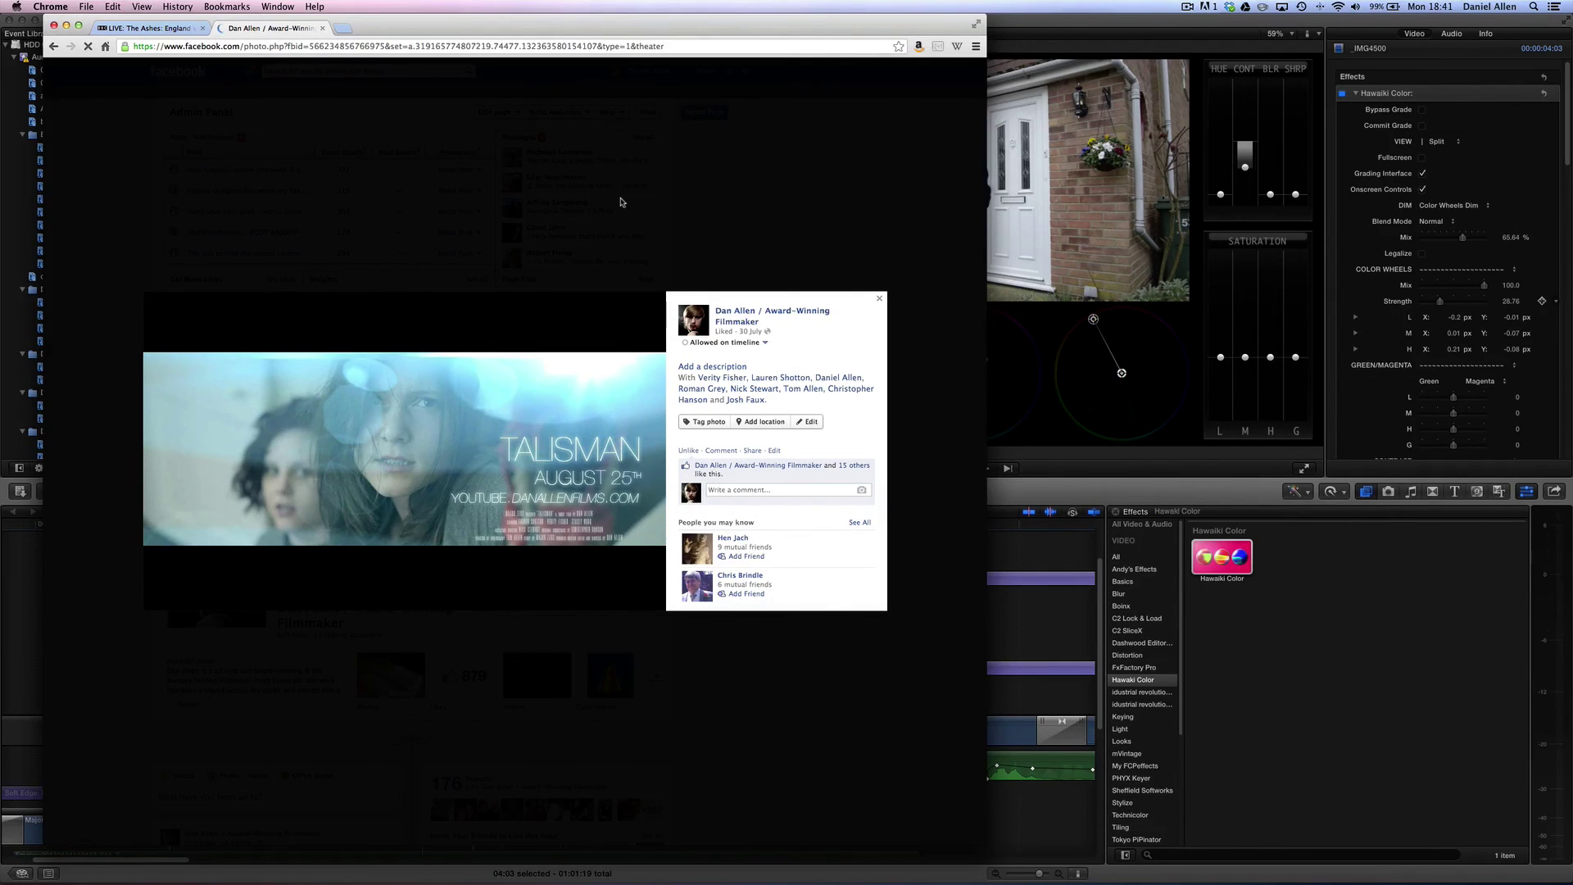
pyautogui.click(1186, 7)
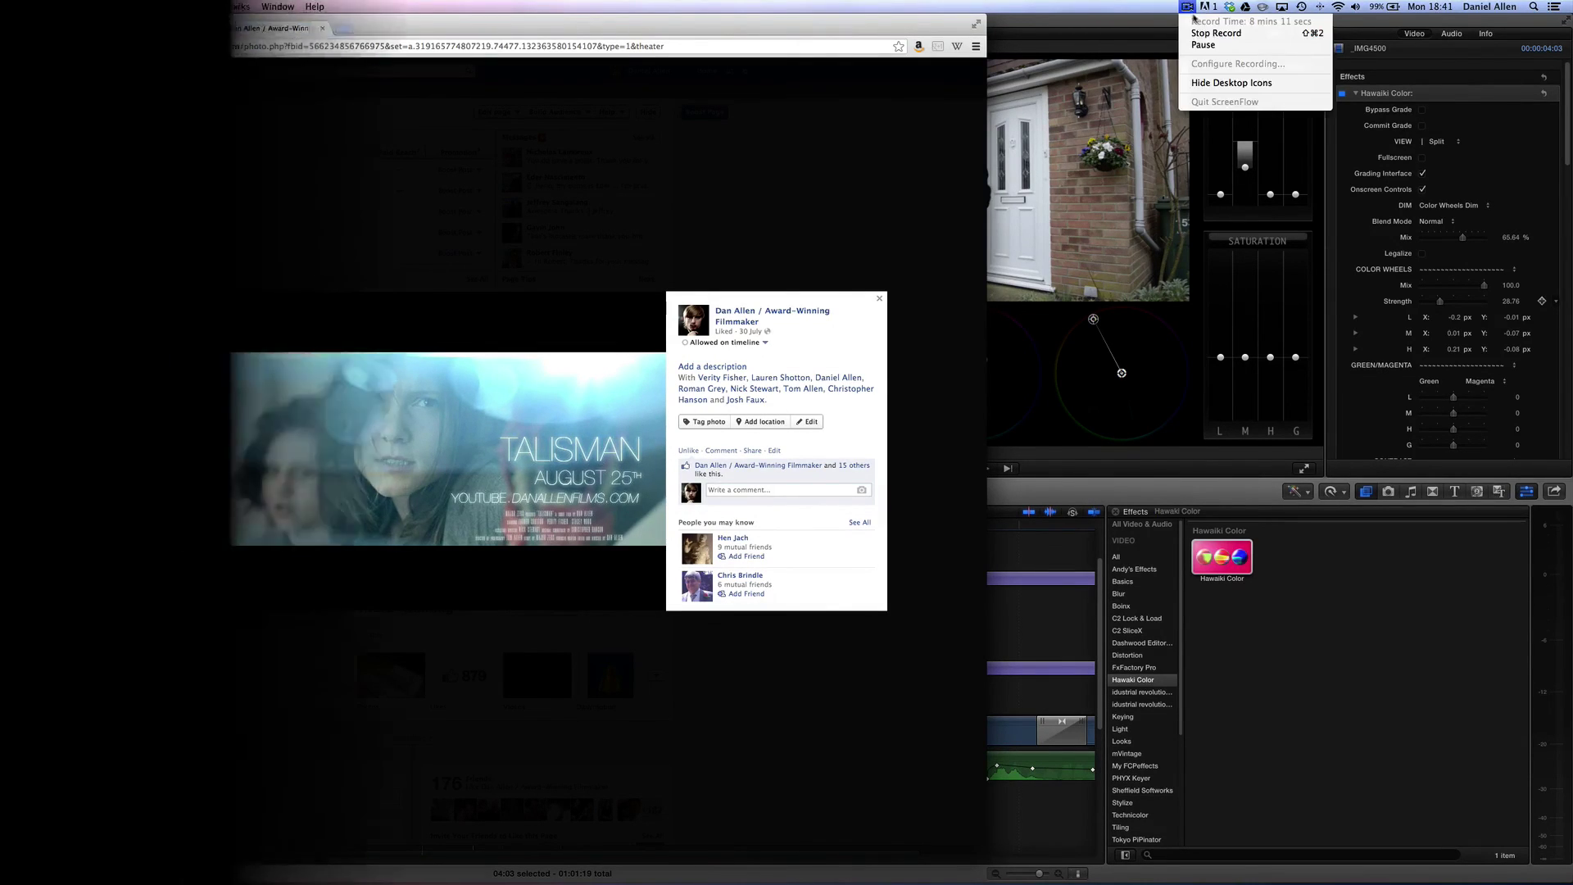